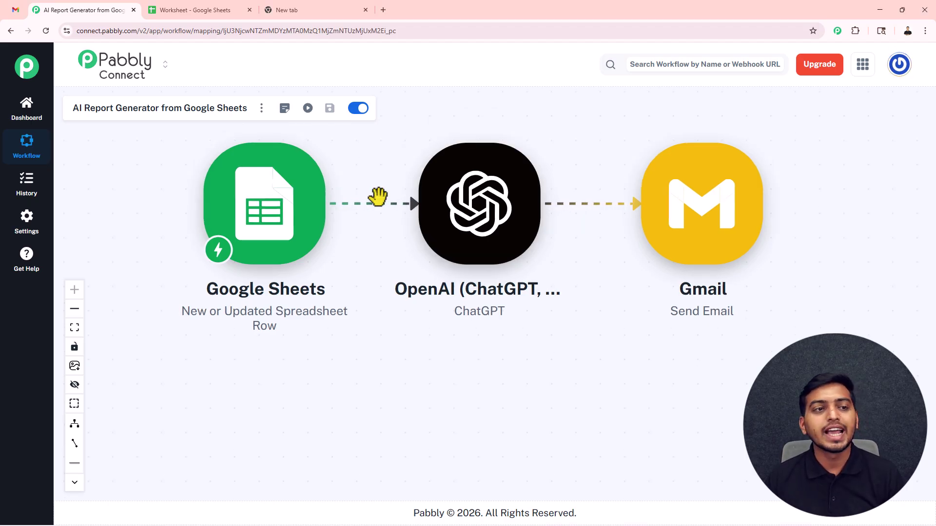
Paste the 1 Apr row (100, 150, 10000, Good day) into cell A3, then check Gmail's sent mail
click(215, 11)
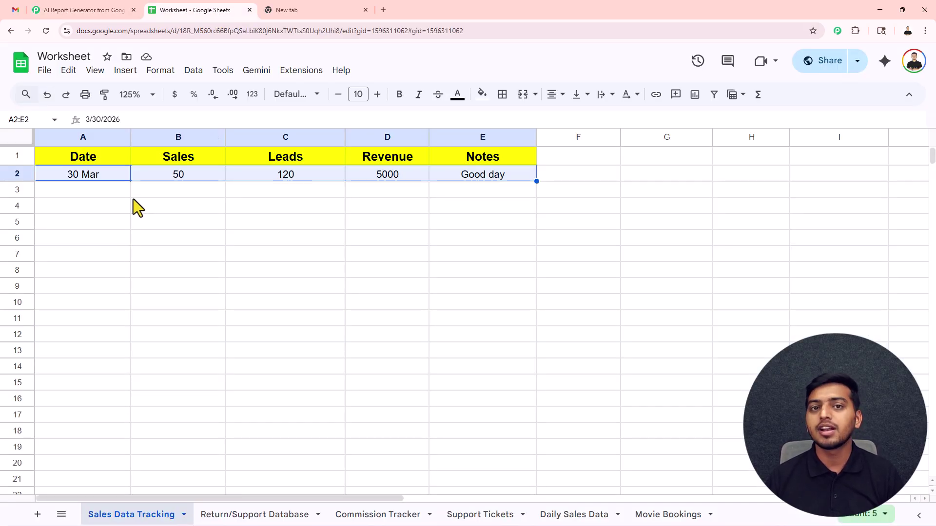
click(65, 196)
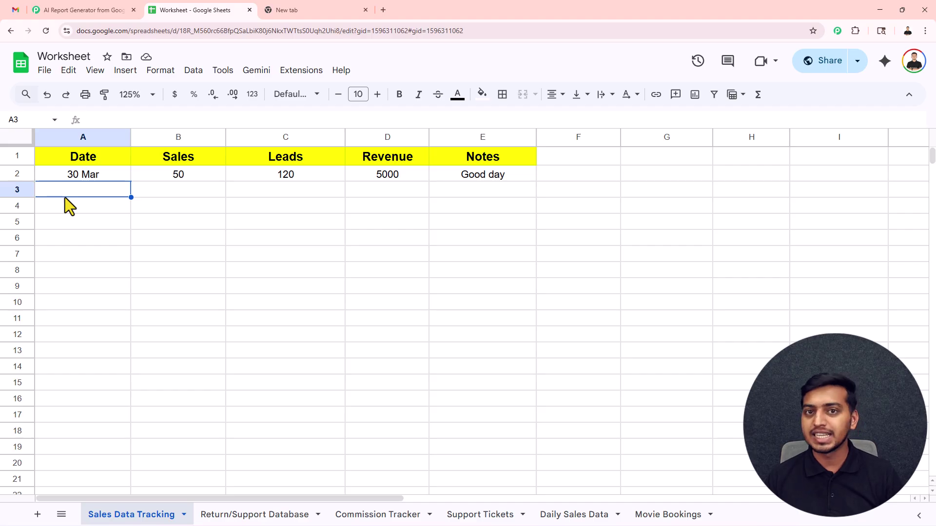
click(59, 10)
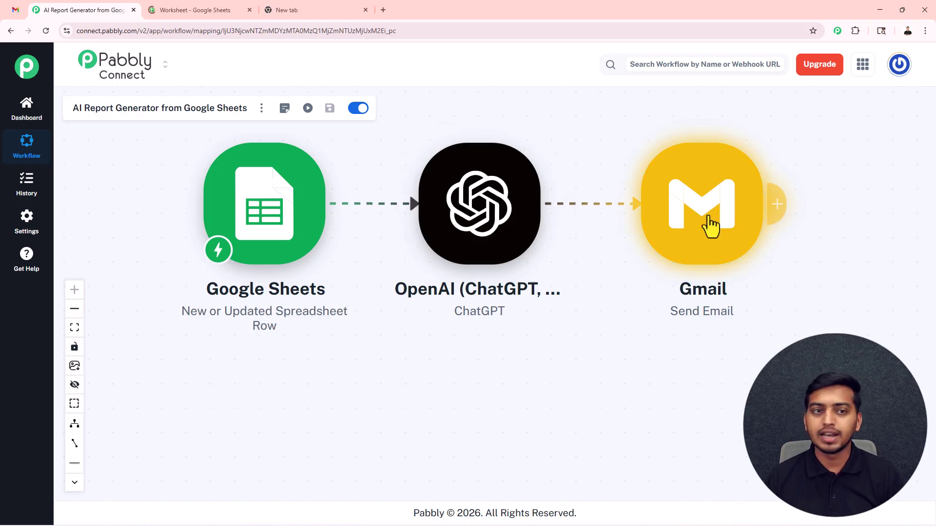
click(219, 10)
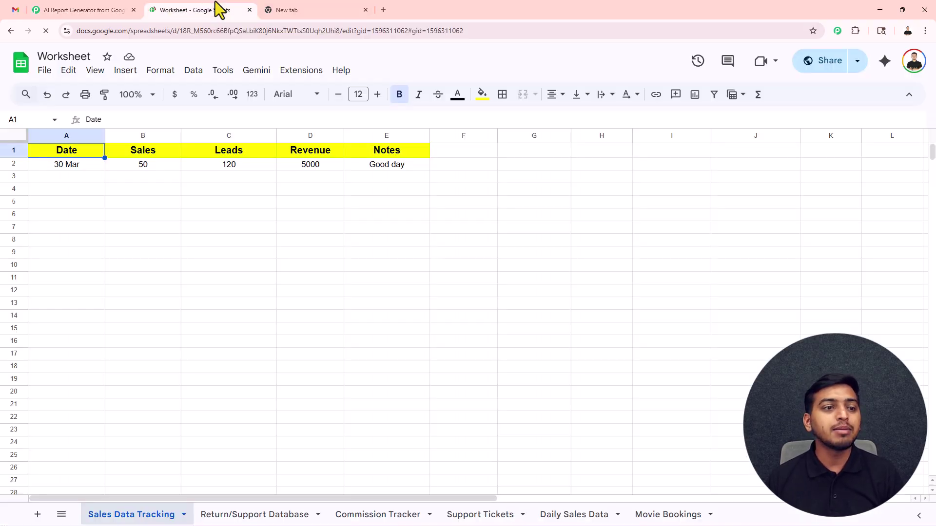
click(86, 192)
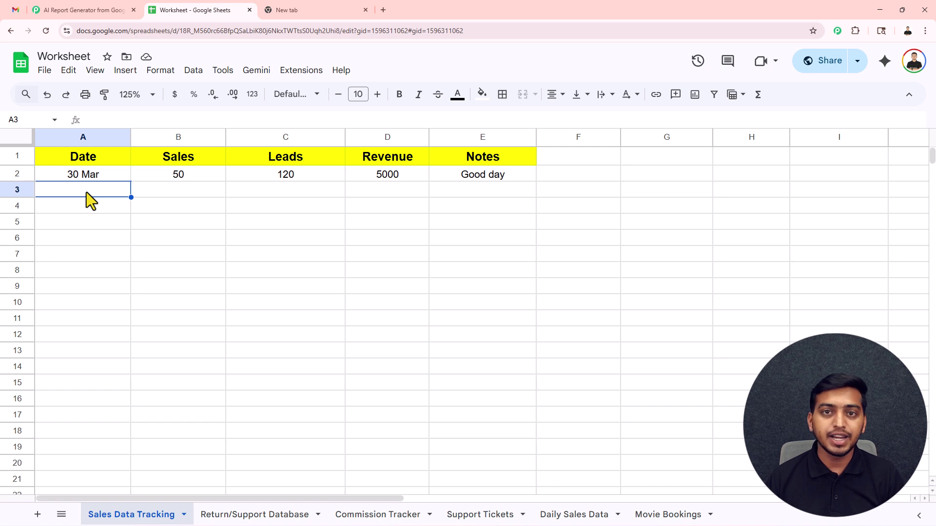
key(ctrl+v)
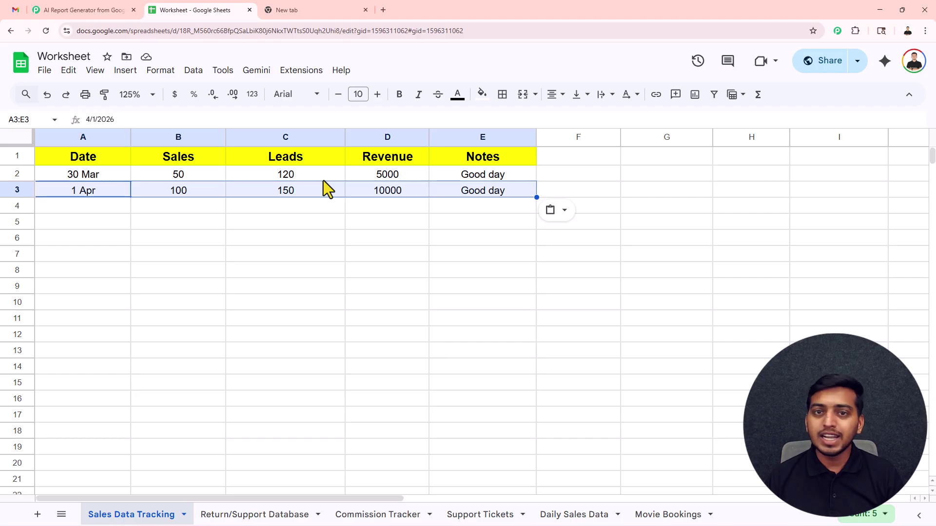
click(11, 9)
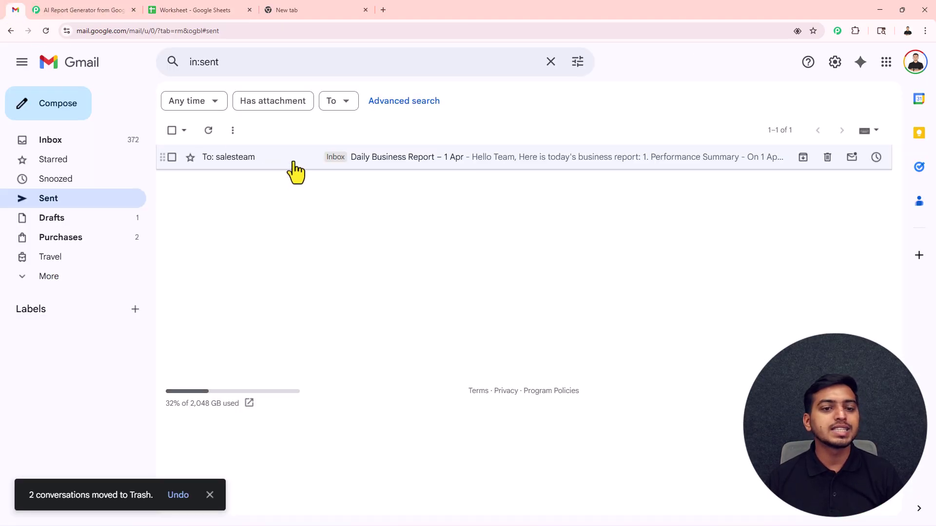
Read through the sent 'Daily Business Report – 1 Apr' email, highlighting '1 Apr' in its subject
click(293, 157)
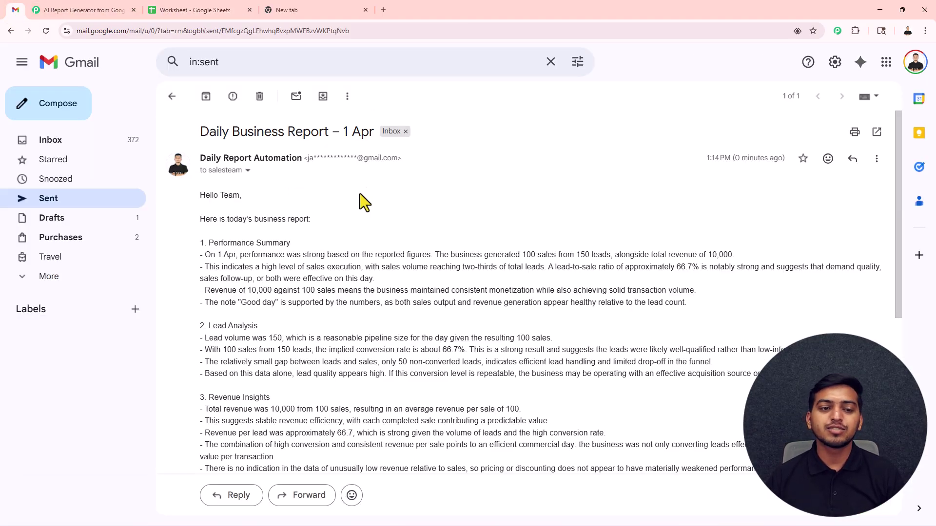
scroll(360, 194, down, 1)
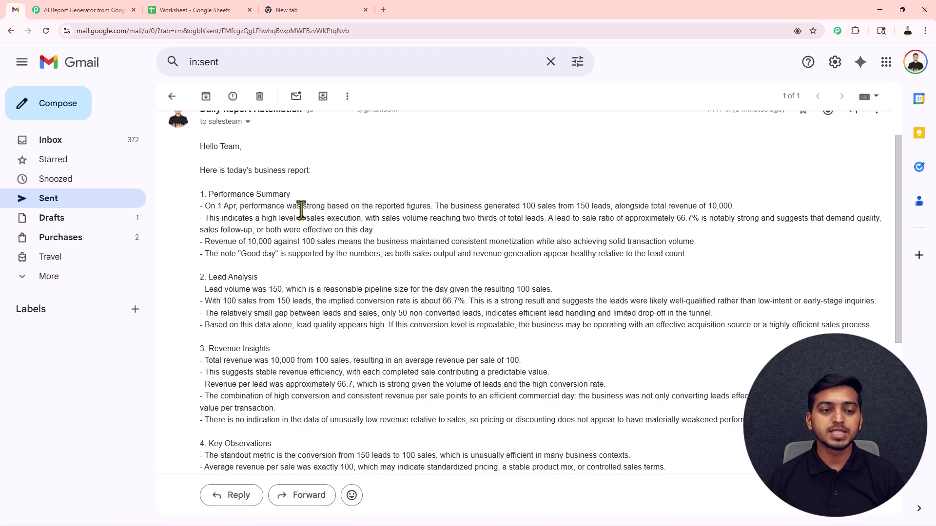
scroll(303, 208, down, 3)
scroll(317, 259, up, 1)
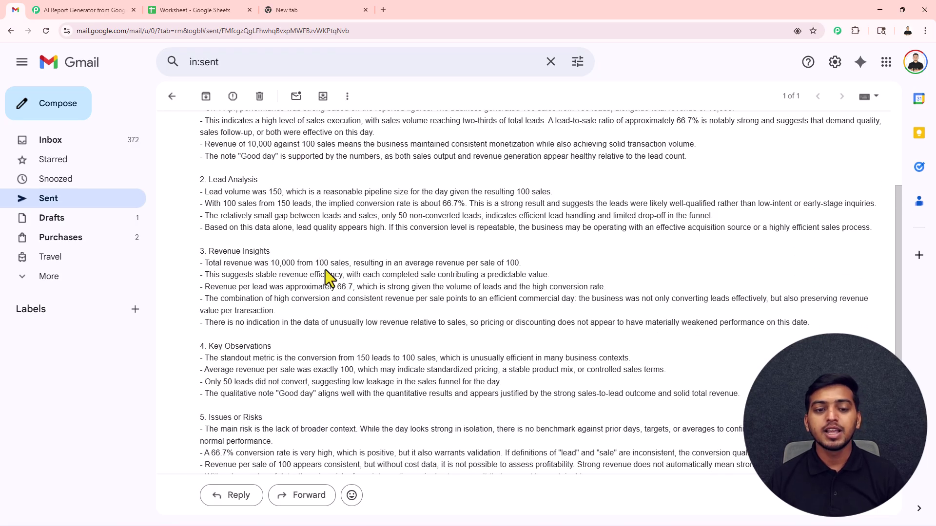
scroll(326, 273, down, 7)
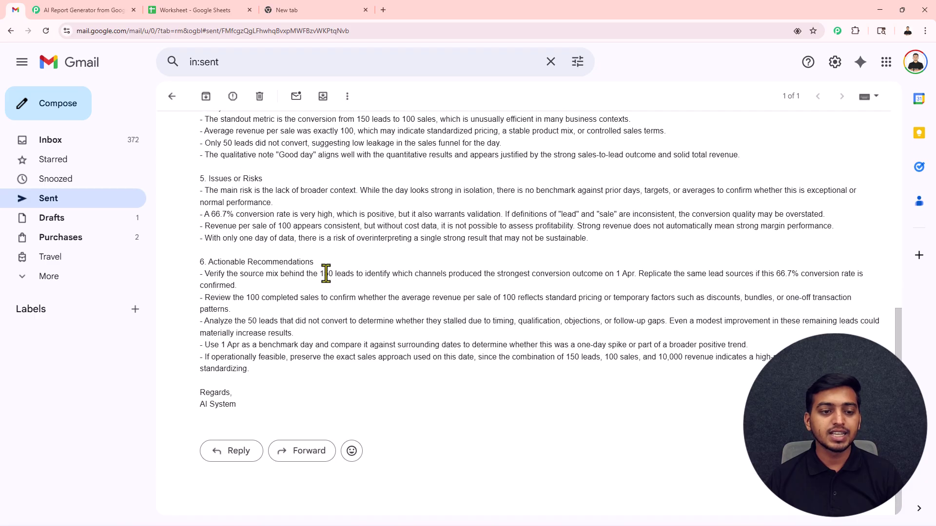
scroll(325, 273, up, 7)
scroll(325, 275, up, 2)
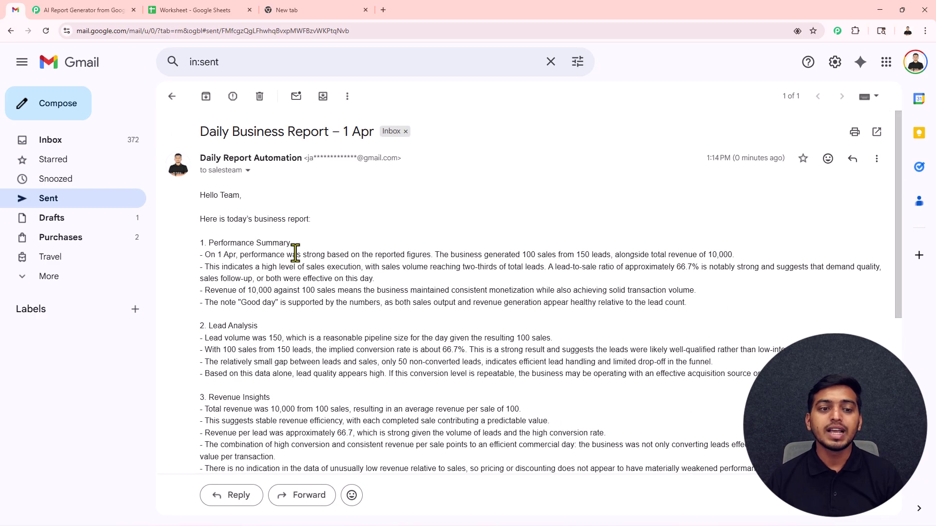
drag(344, 132, 375, 133)
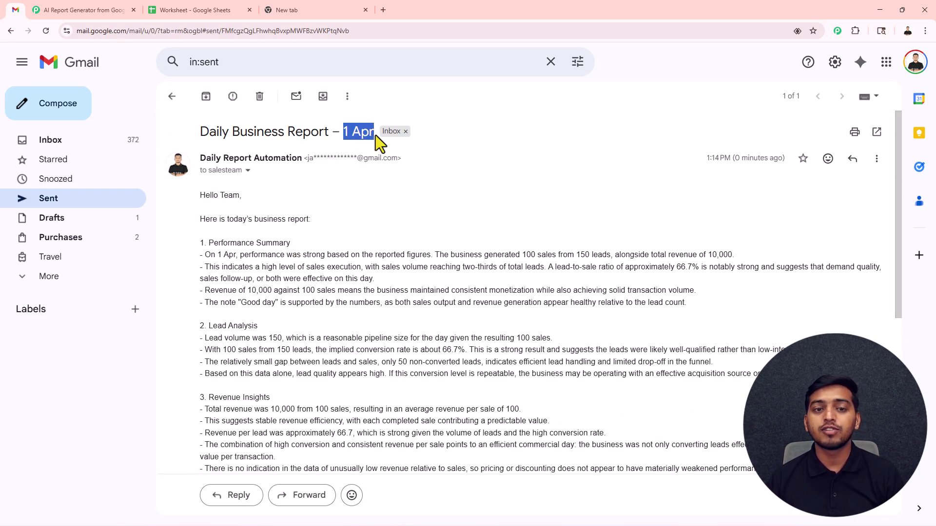
click(412, 183)
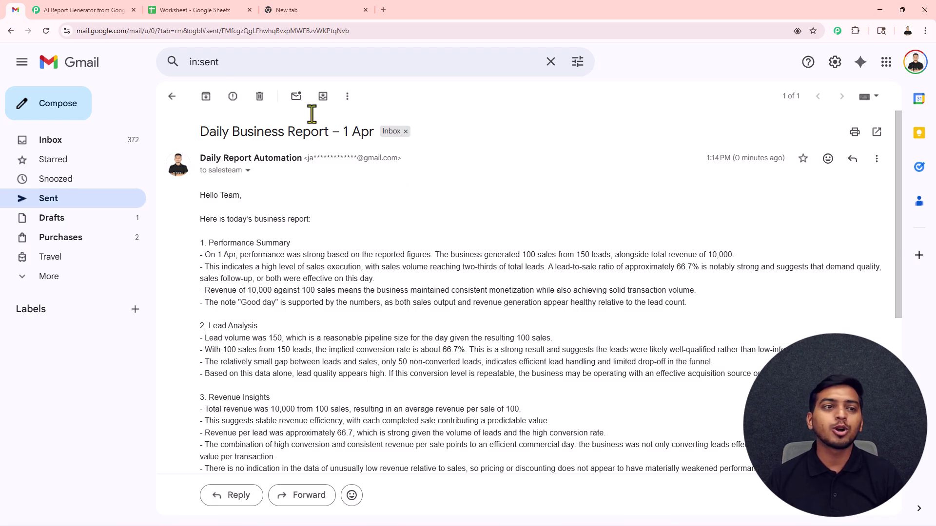
click(76, 10)
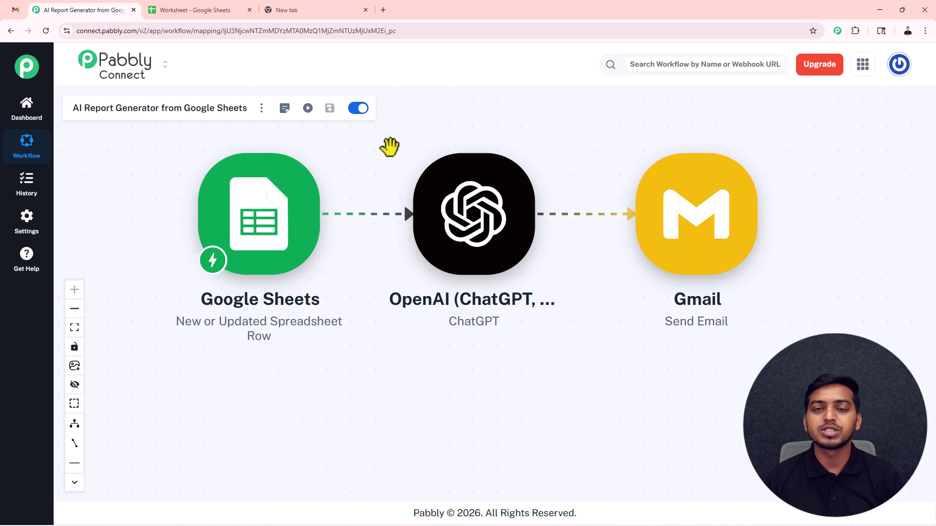
Load pabbly.com/connect in the empty new Chrome tab
click(314, 6)
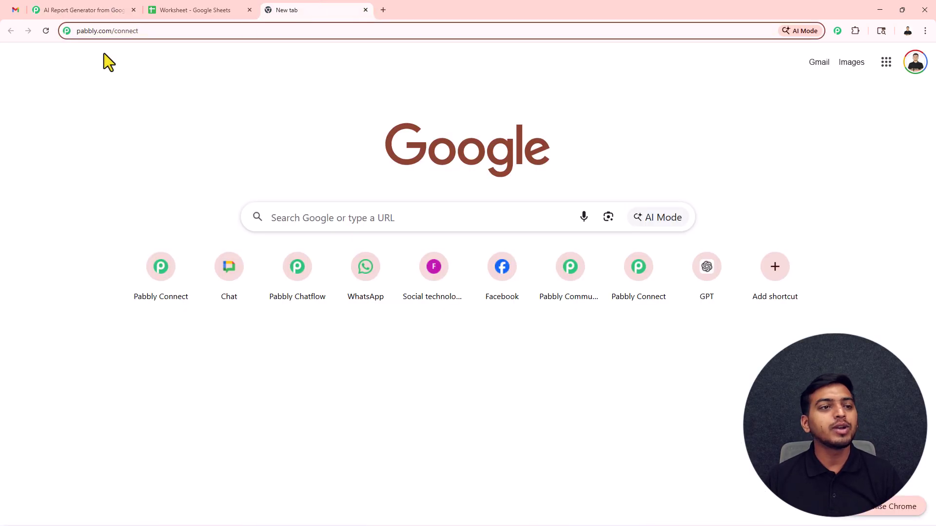
drag(138, 32, 75, 38)
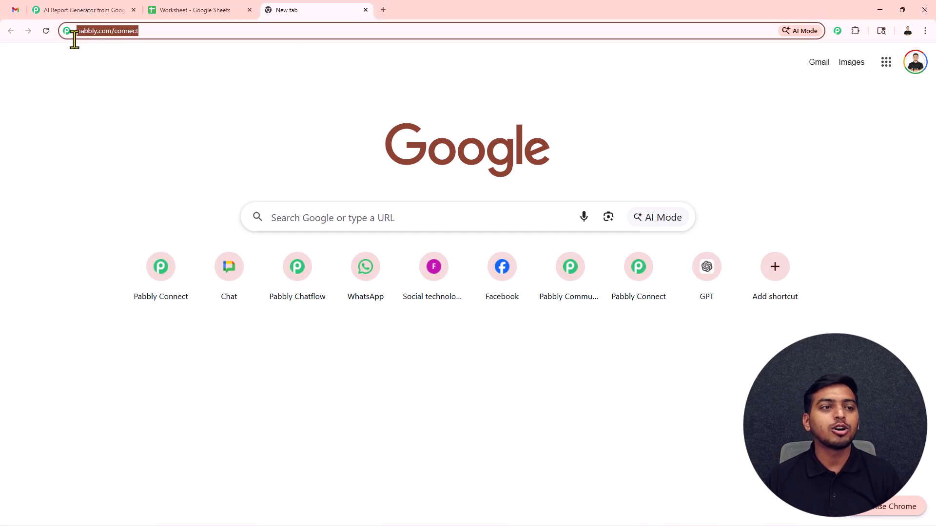
key(Return)
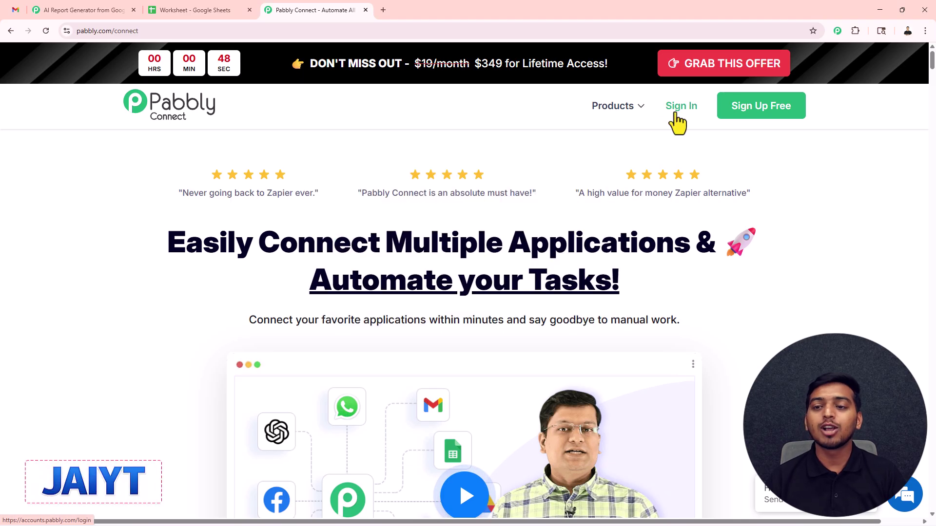
Sign in to Pabbly and launch Pabbly Connect from the All Pabbly Apps list
click(679, 115)
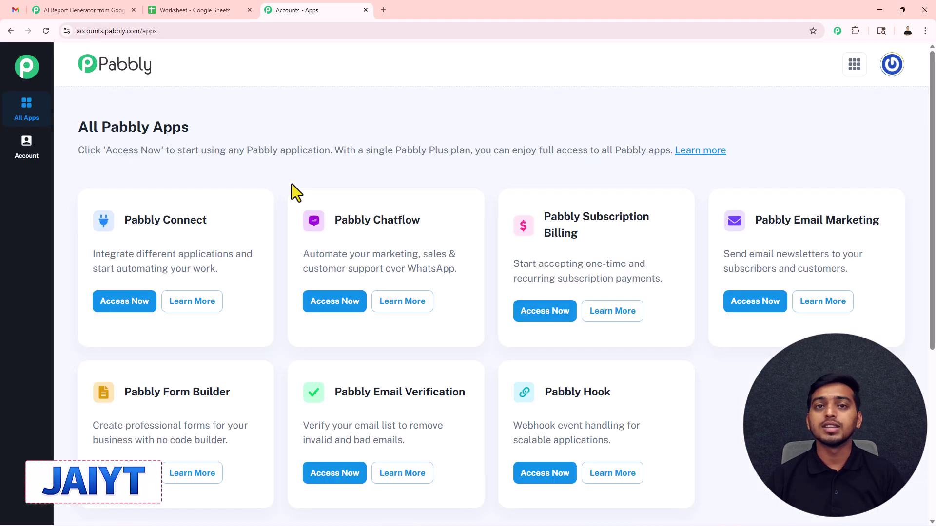
scroll(288, 184, down, 1)
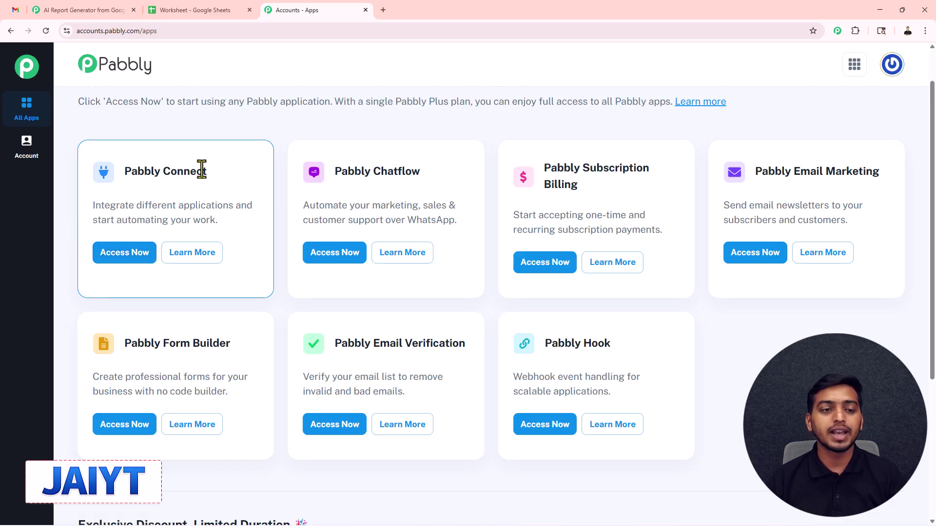
click(128, 255)
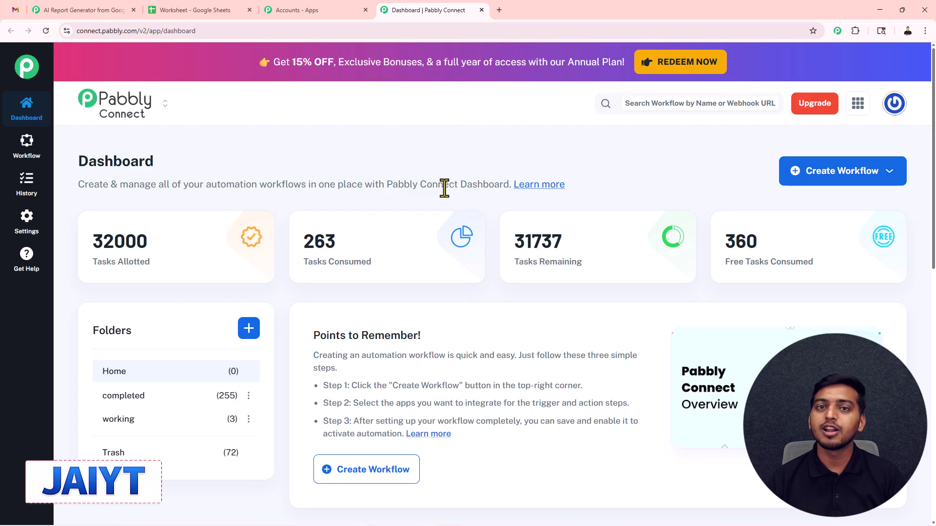
Cancel a new-folder form, then choose Create Workflow > Create Using AI
click(246, 331)
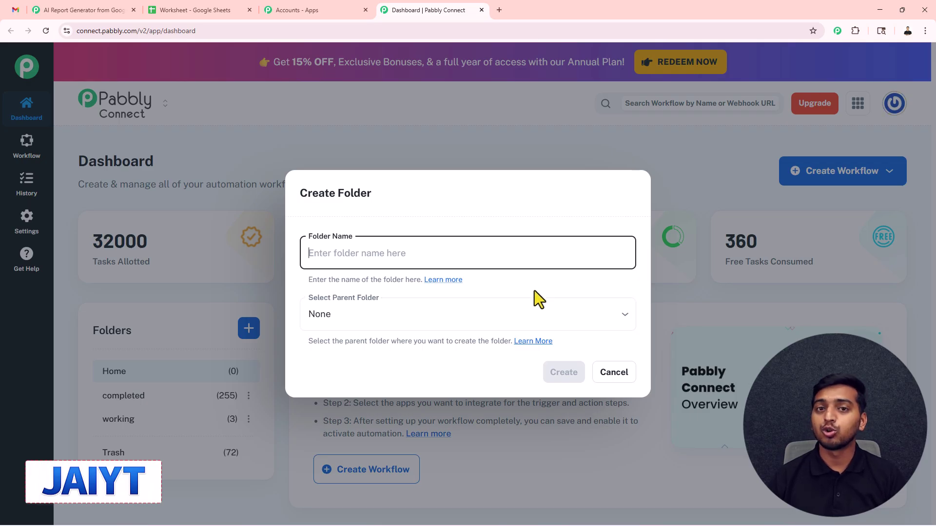
click(617, 376)
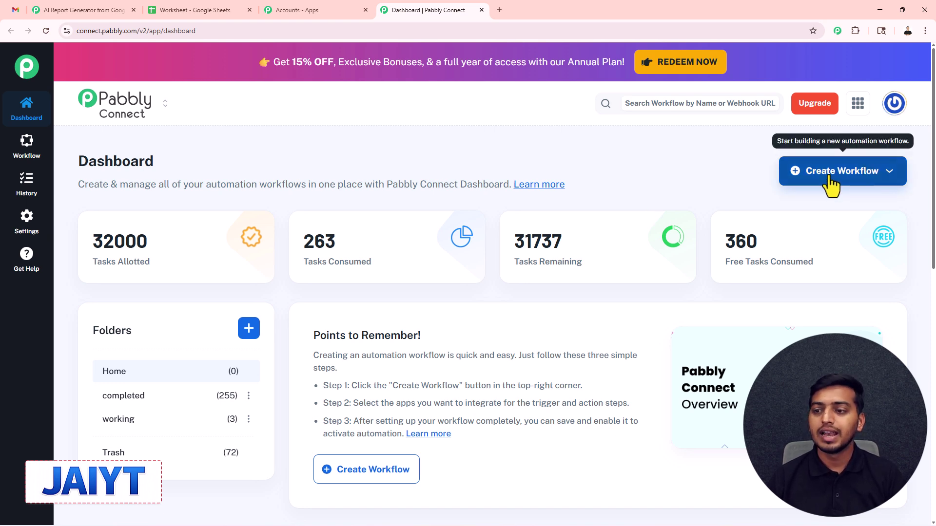
click(829, 178)
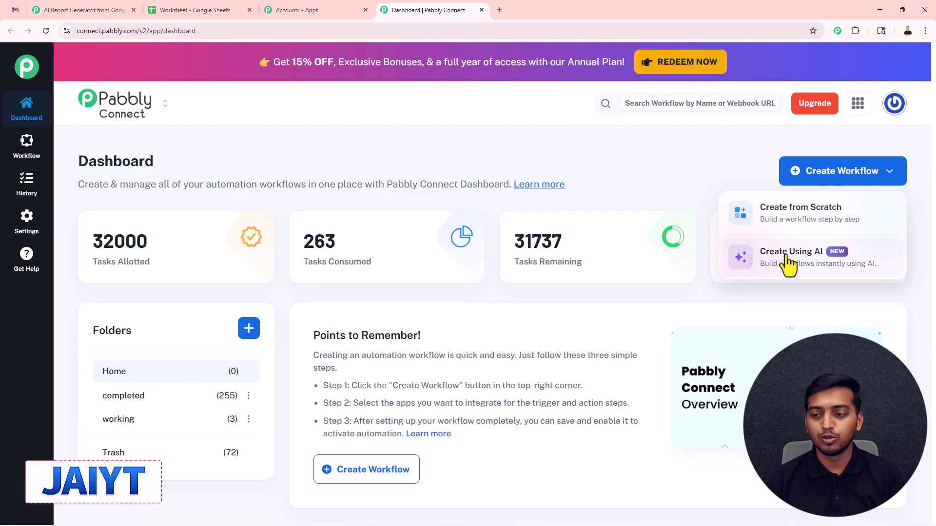
click(766, 257)
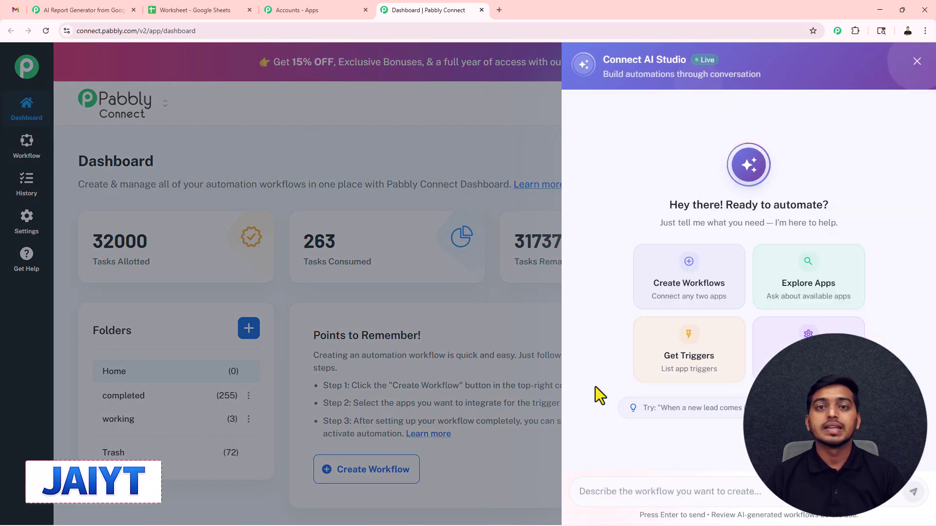
Paste the business-report workflow title and use case into Connect AI Studio and send it
click(601, 497)
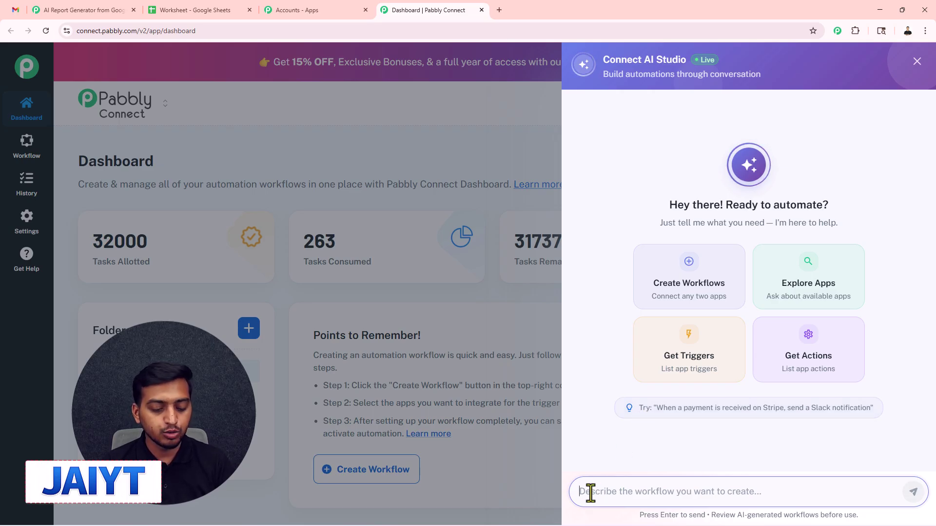
key(ctrl+v)
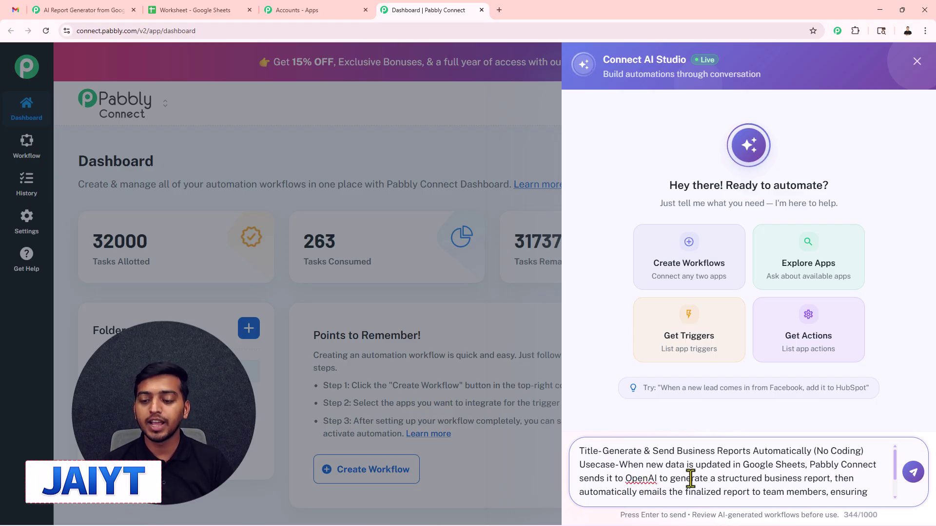
scroll(763, 471, down, 2)
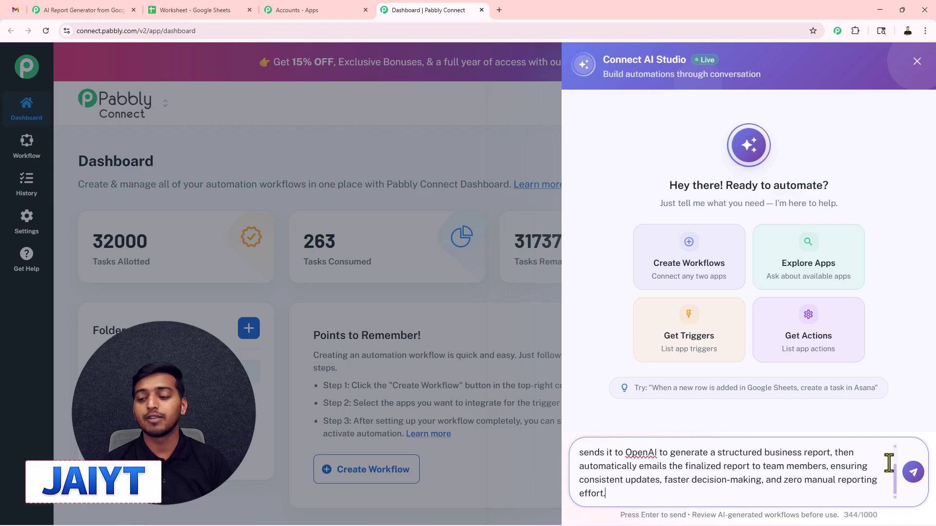
click(913, 473)
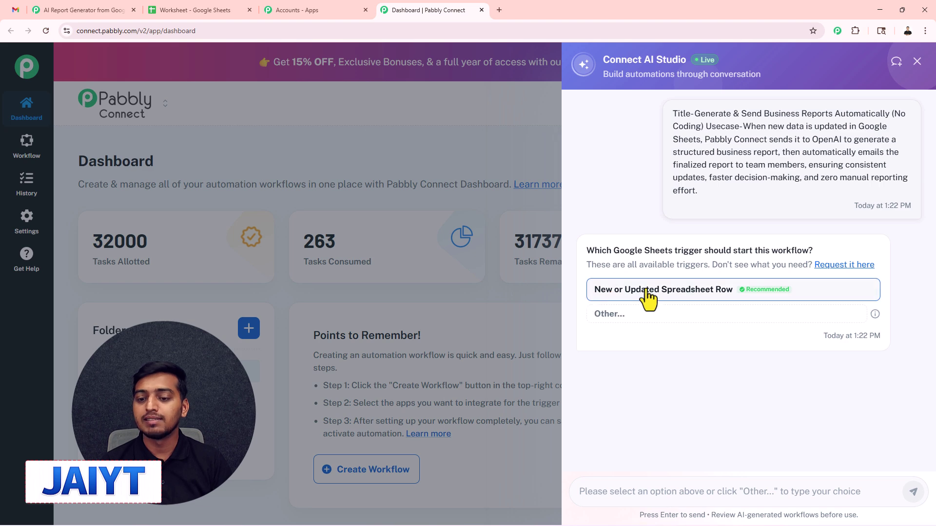
Choose New or Updated Spreadsheet Row, ChatGPT and Gmail Send Email, then approve and create the workflow
click(671, 296)
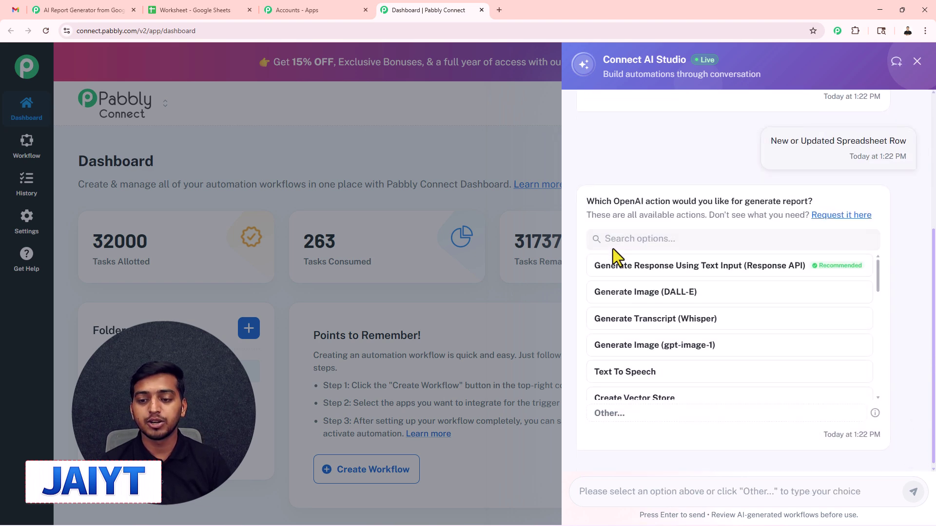
click(629, 240)
text(chat)
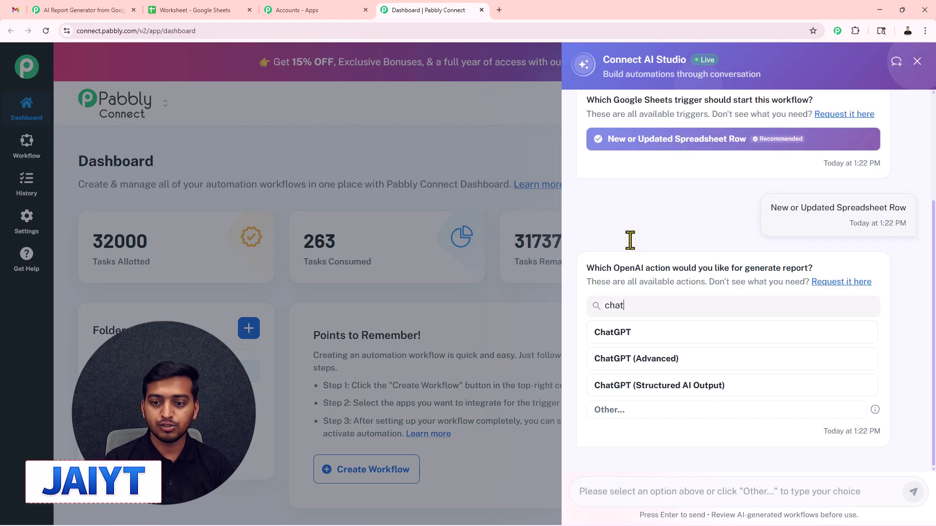
click(633, 335)
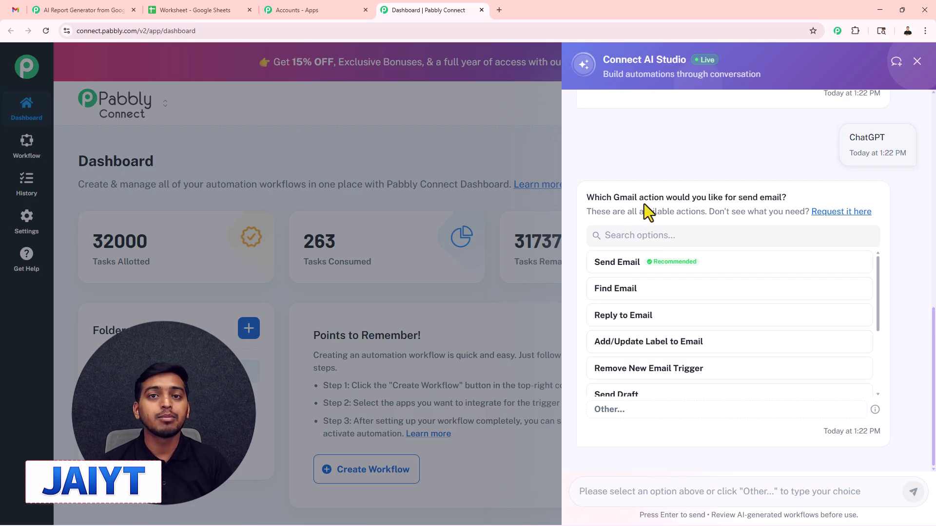
click(626, 270)
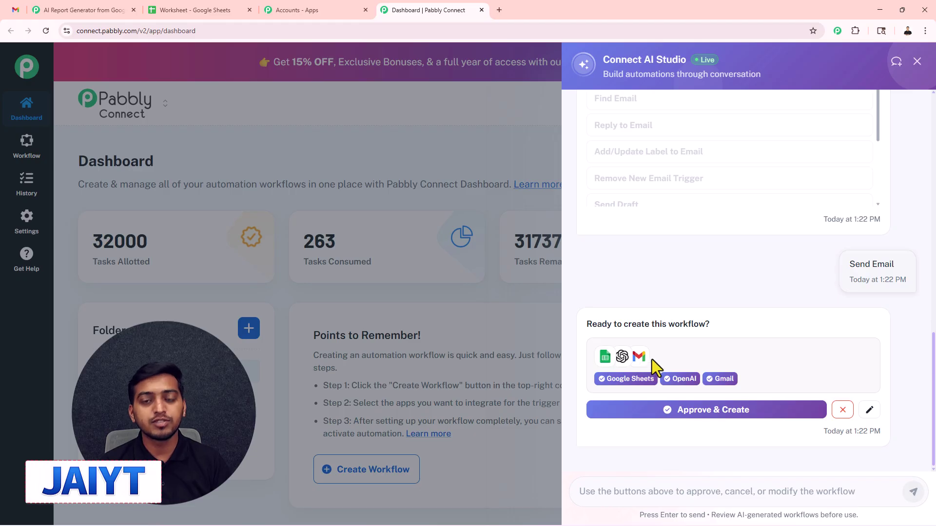
click(688, 412)
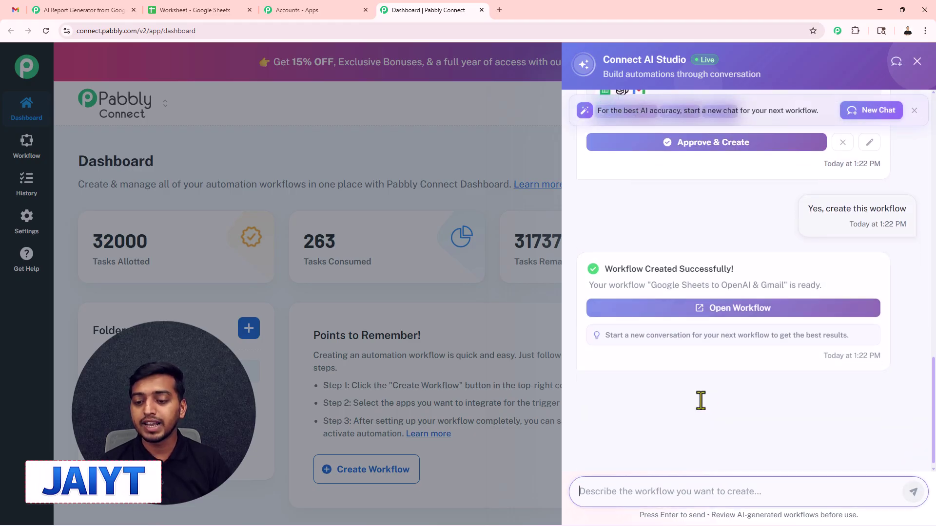
Open the new 'Google Sheets to OpenAI & Gmail' workflow and its Google Sheets trigger settings
click(728, 315)
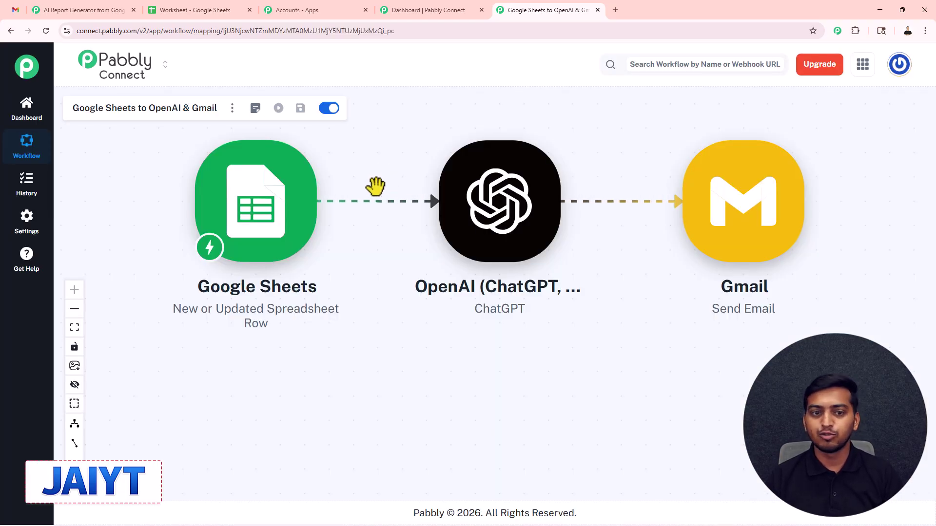
click(65, 15)
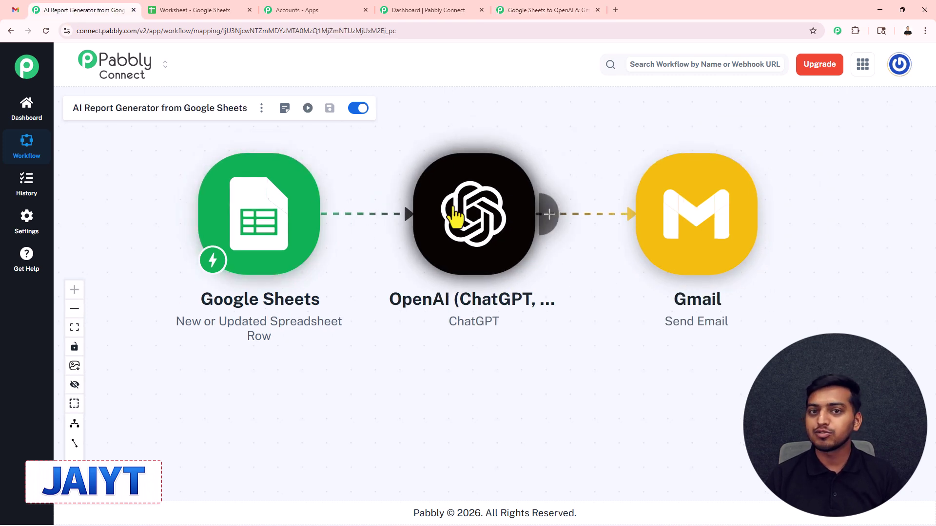
click(522, 10)
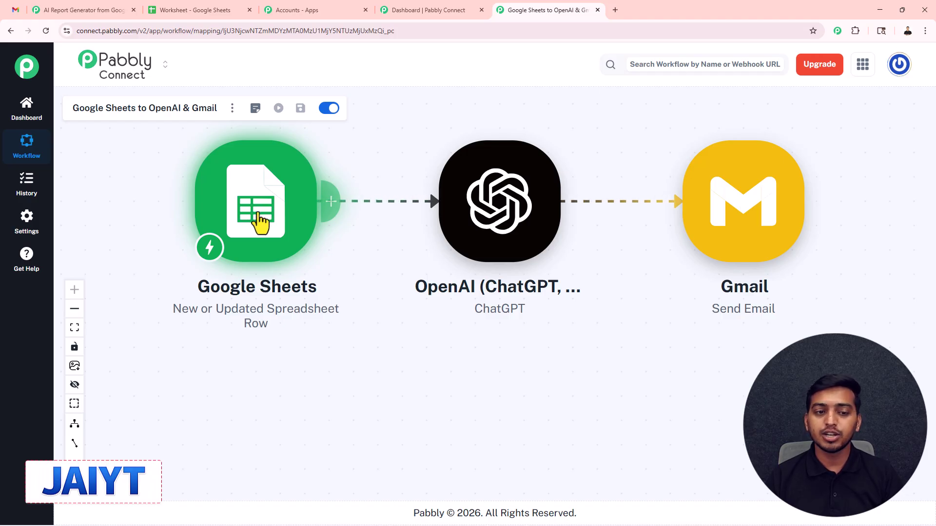
click(258, 222)
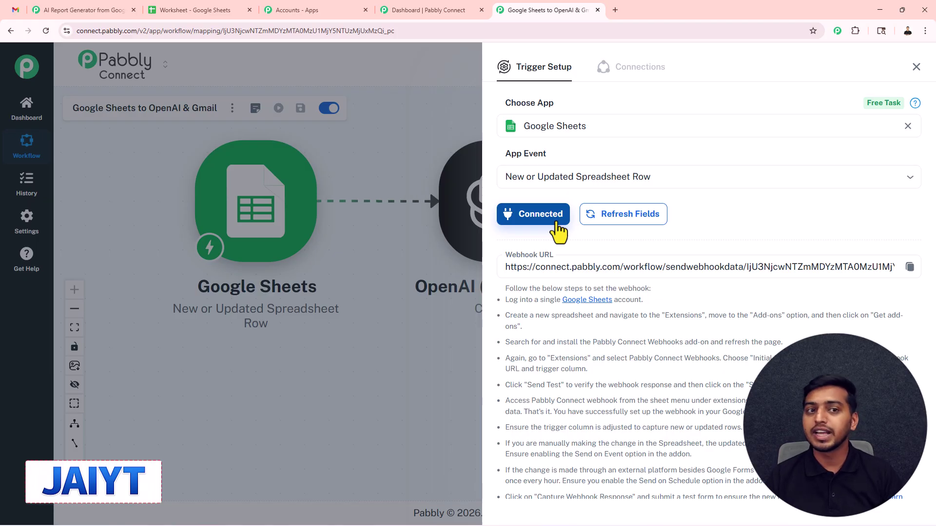
Copy the Google Sheets trigger's webhook URL and return to the Worksheet spreadsheet
click(205, 11)
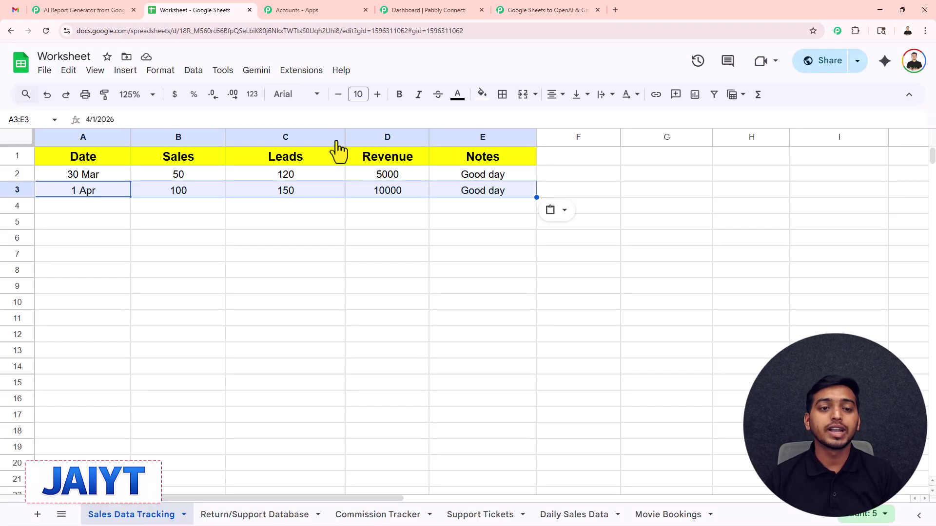
click(432, 6)
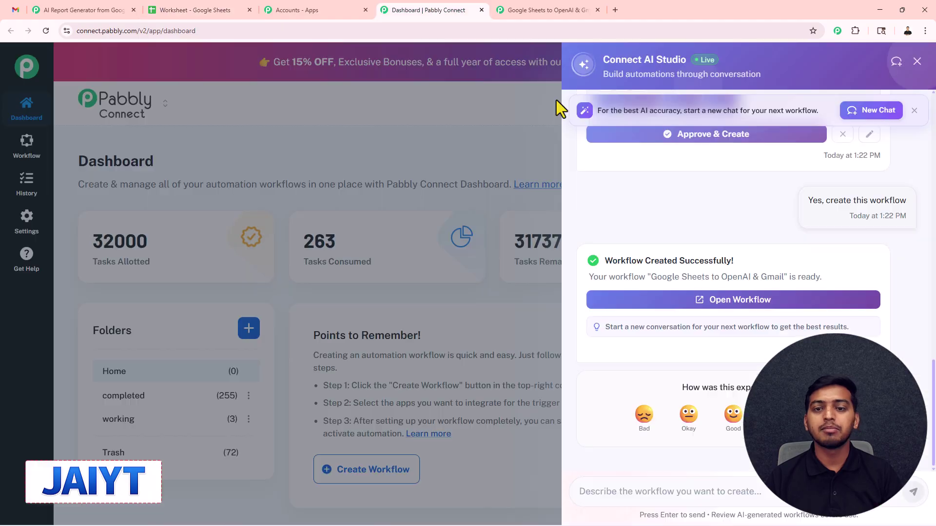
click(544, 4)
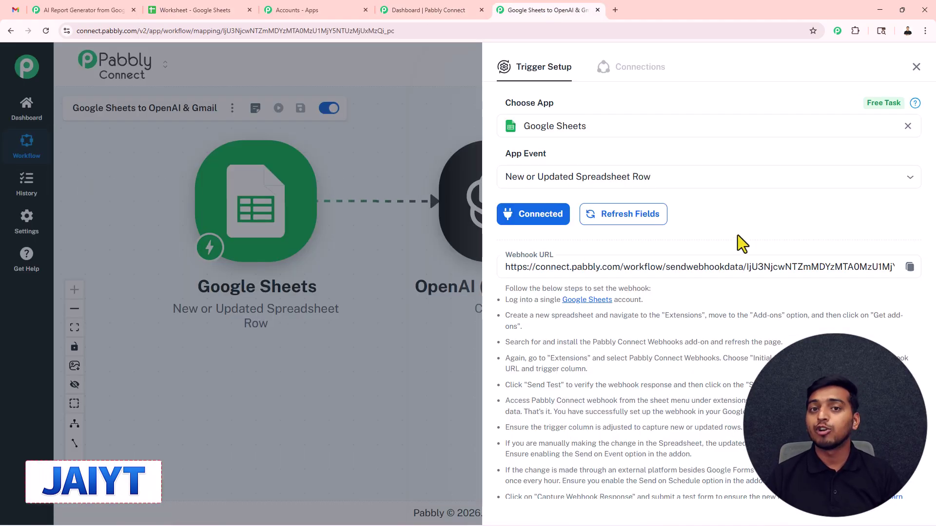
click(910, 267)
click(195, 10)
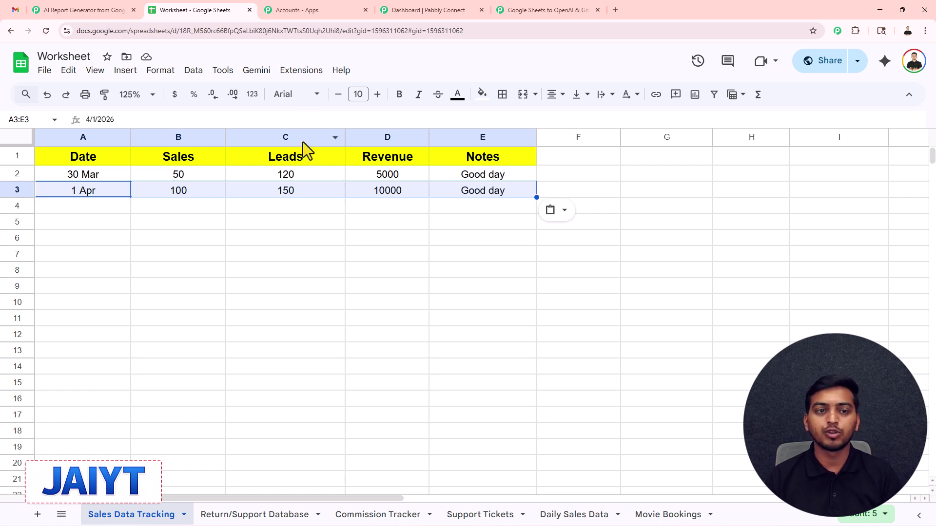
Search the add-on Marketplace for 'Pabbly Connect webhook', confirm it is installed, and close it
click(301, 69)
mouse_move(326, 94)
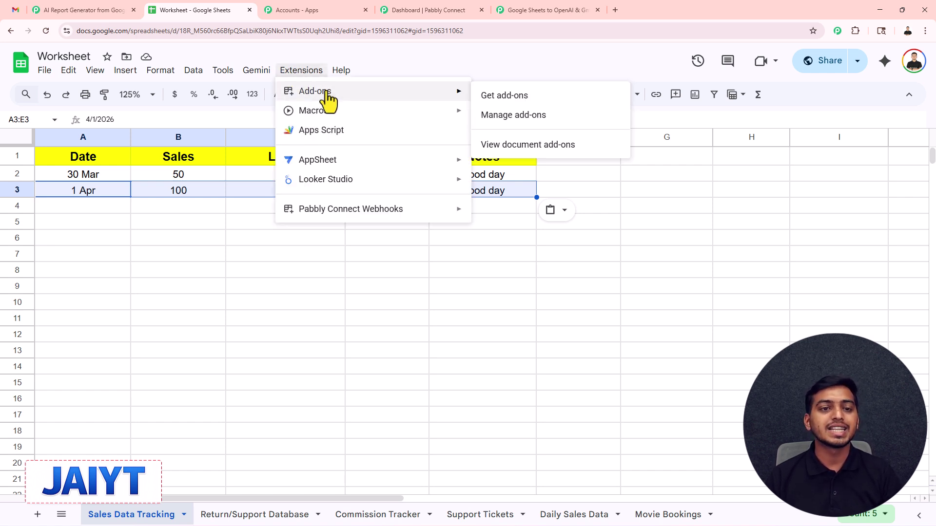
click(497, 98)
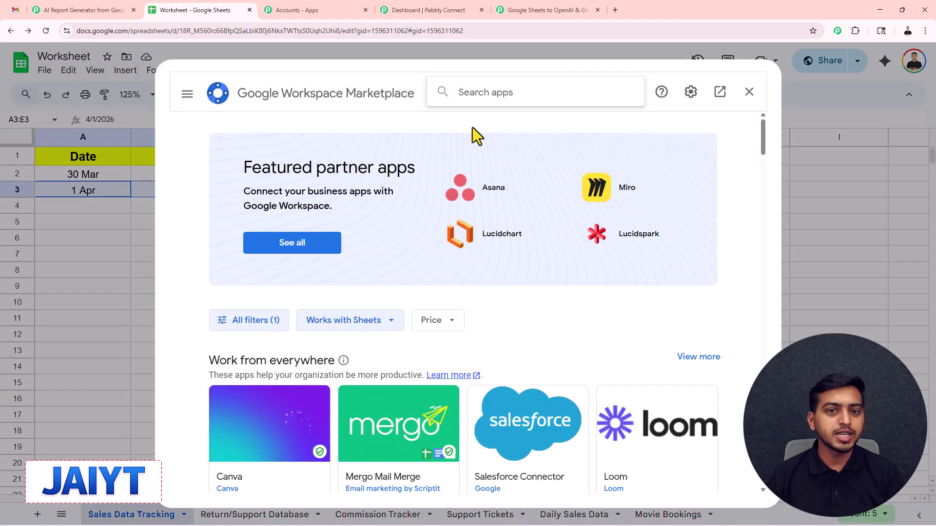
text(Pabbly Connect webhook)
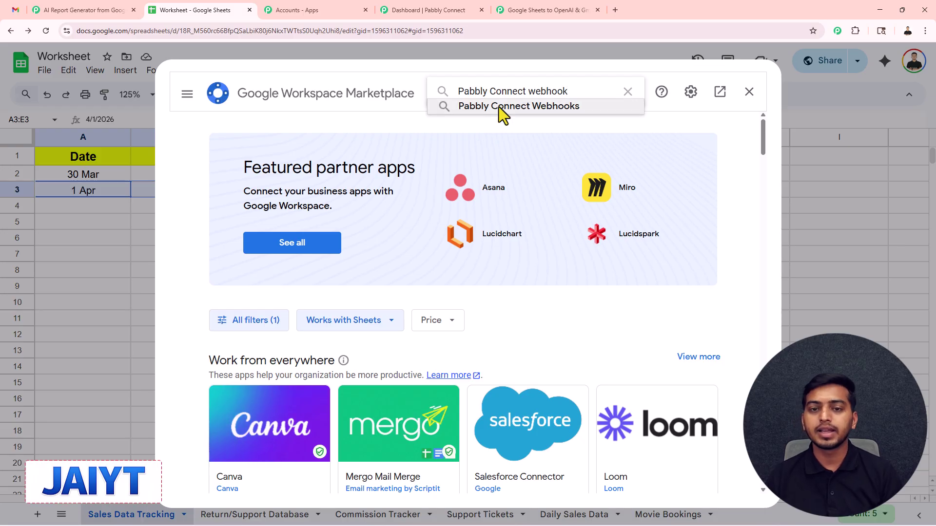
click(499, 107)
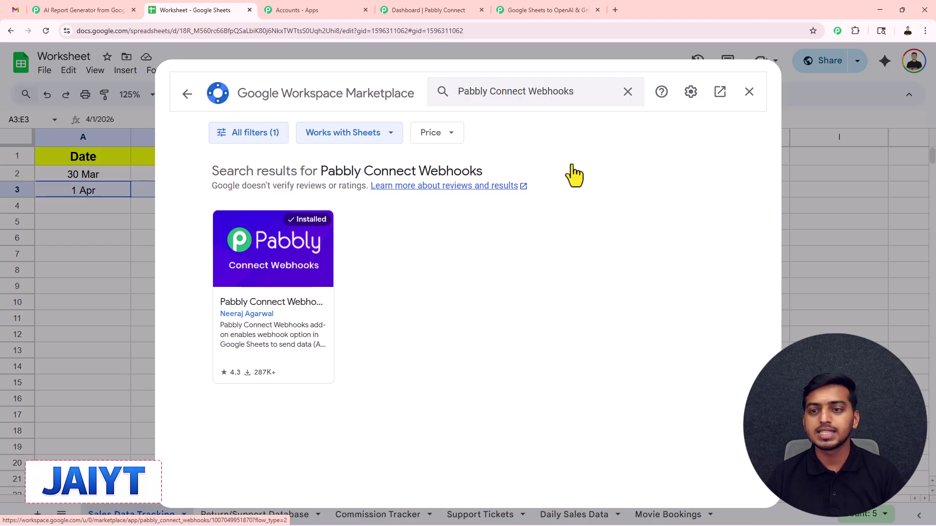
click(740, 99)
Enter the copied webhook URL and trigger column E in the Pabbly webhook initial setup
click(302, 72)
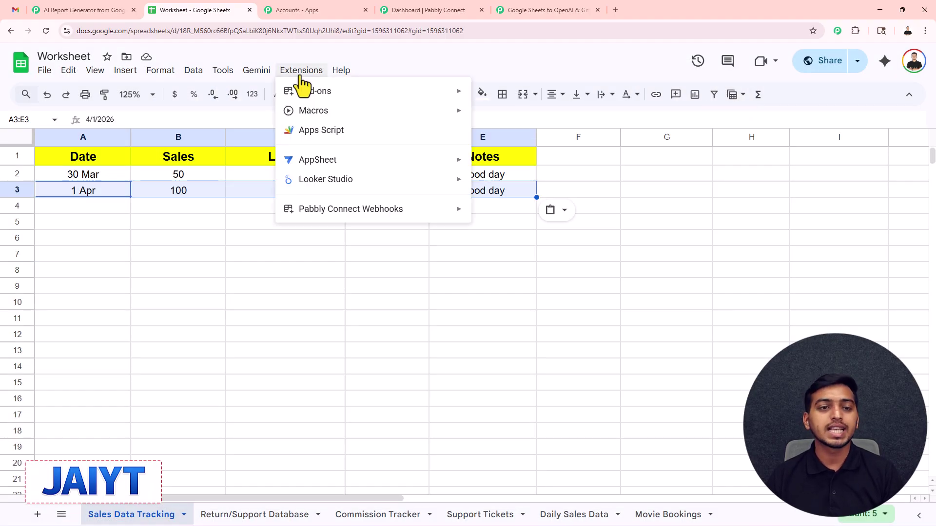
mouse_move(341, 210)
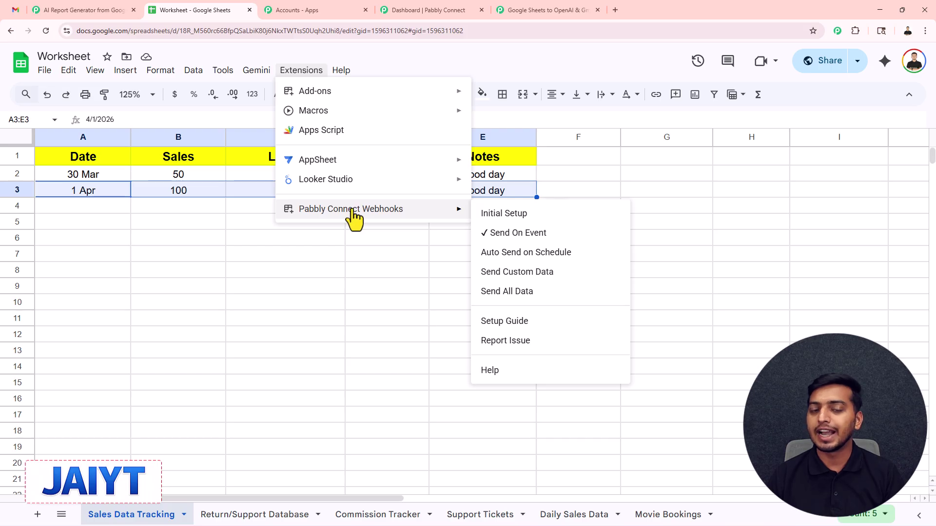
click(503, 214)
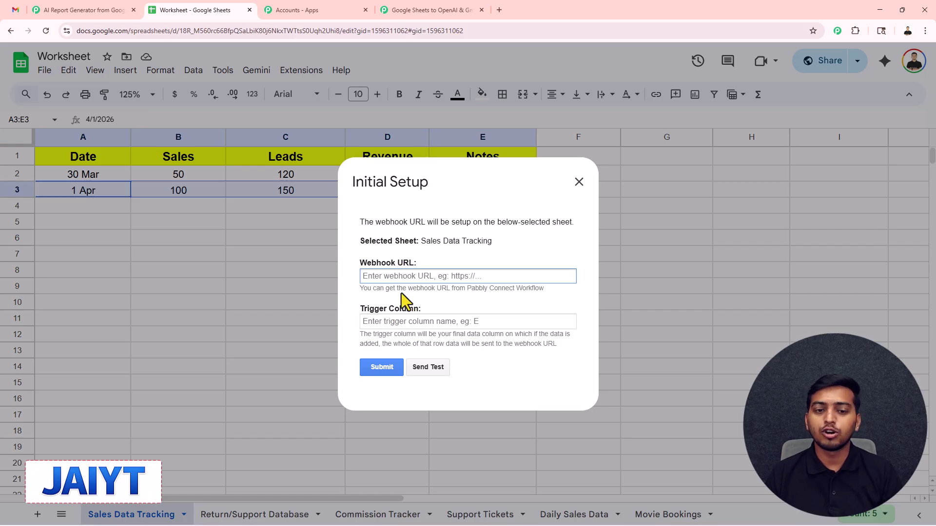
key(ctrl+v)
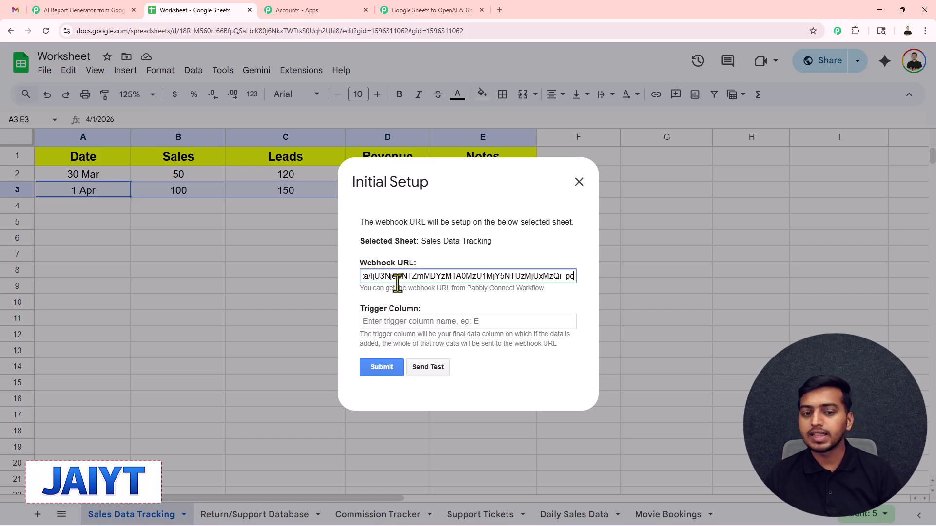
click(391, 323)
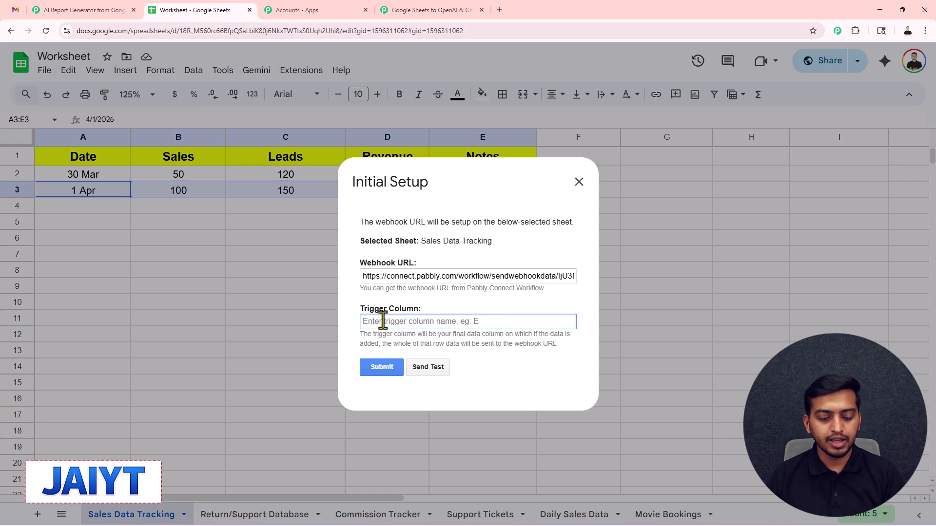
text(E)
Send test row data, submit the webhook setup, and close the setup window
click(427, 370)
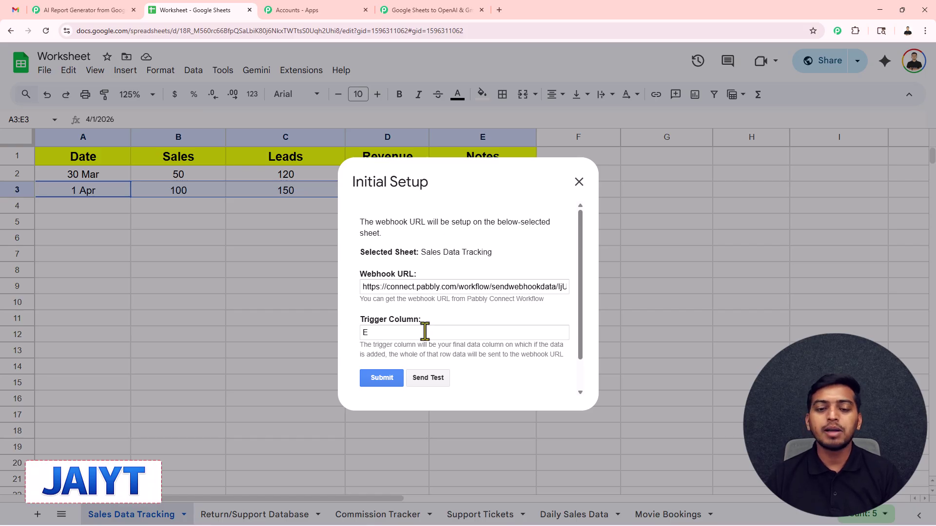
scroll(424, 337, down, 1)
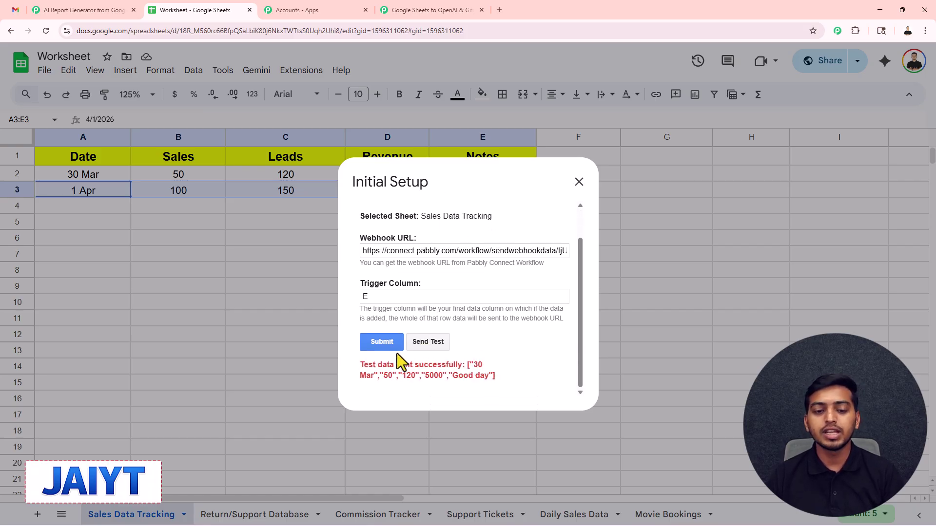
click(387, 344)
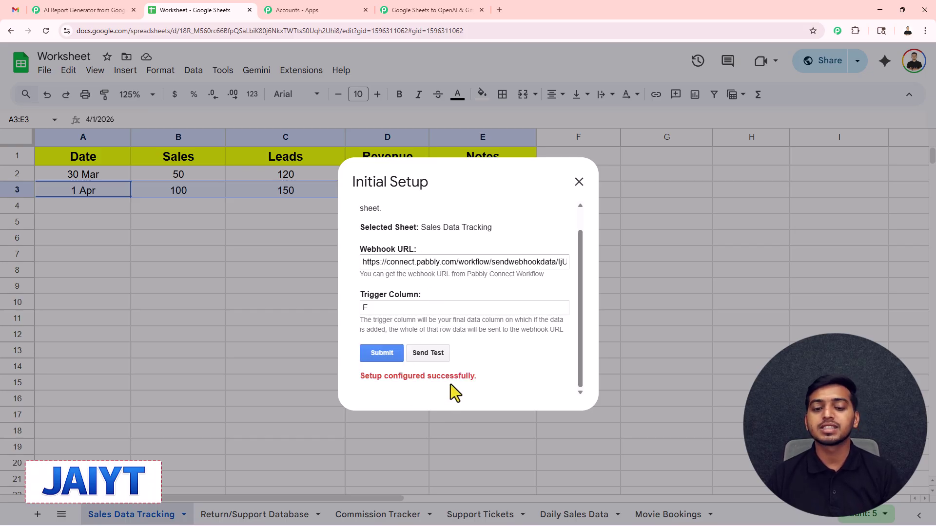
click(579, 189)
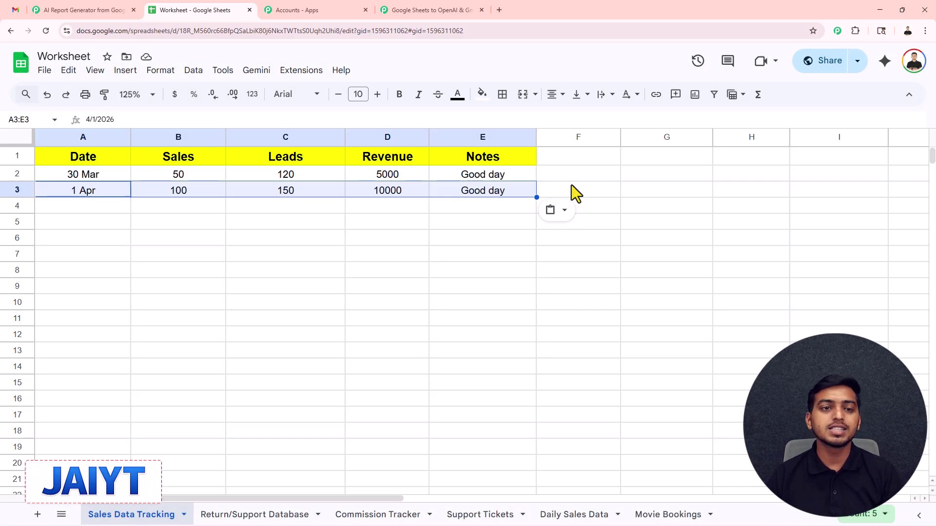
Turn on Send On Event for the Pabbly Connect Webhooks add-on
click(299, 73)
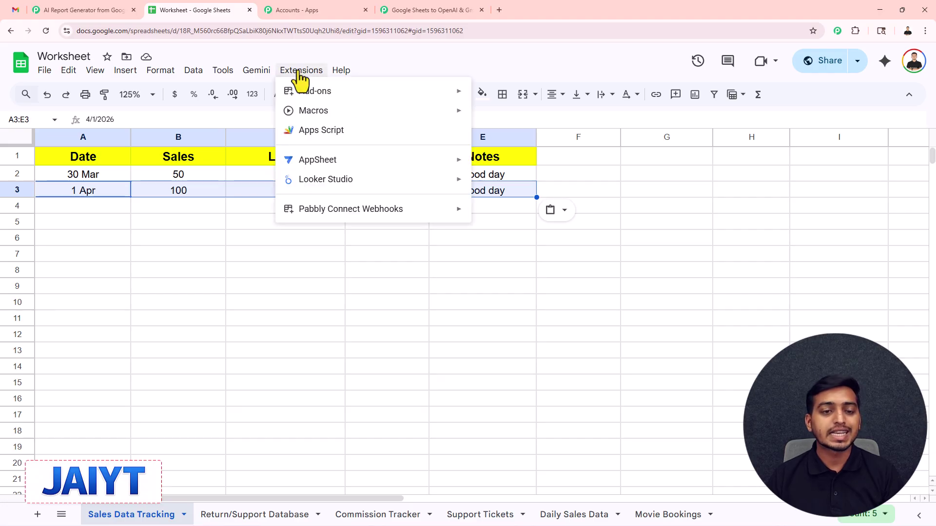
mouse_move(366, 214)
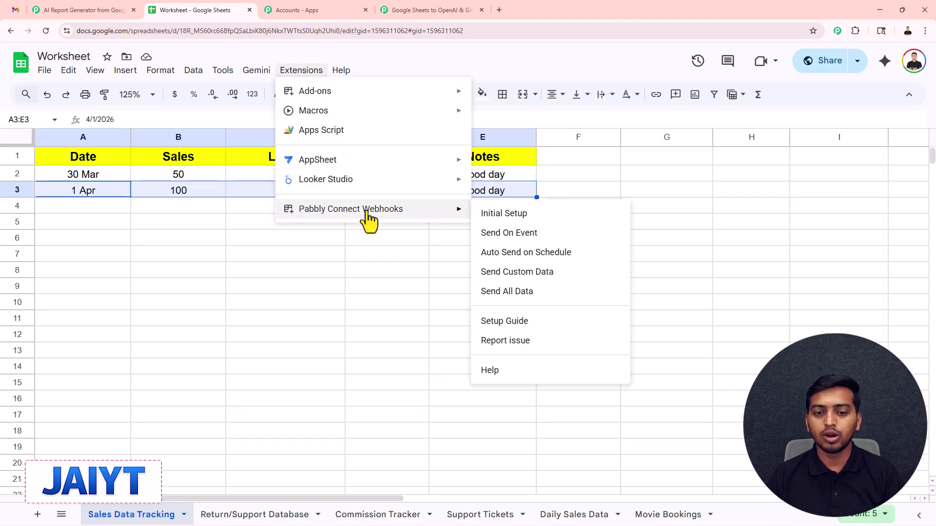
click(494, 234)
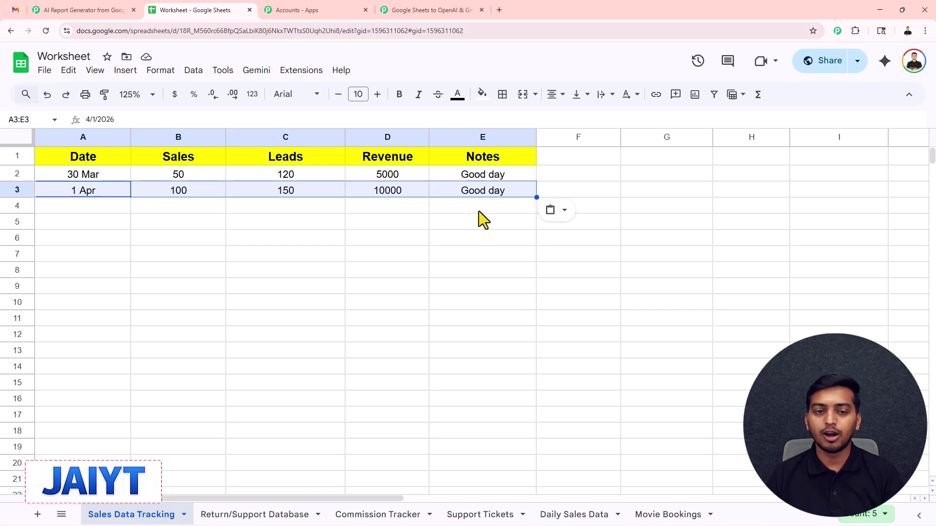
Duplicate the 1 Apr row (100, 150, 10000, Good day) into row 4
key(ctrl+c)
key(Down)
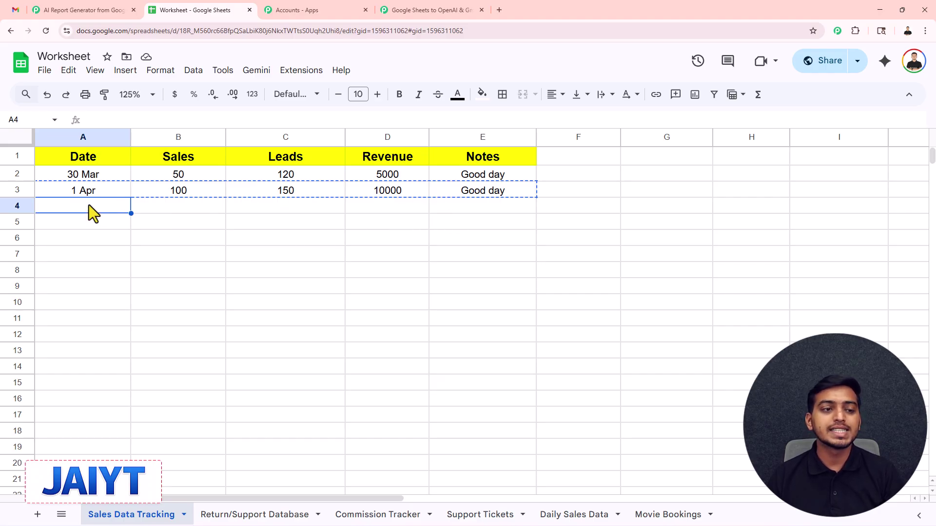
key(ctrl+v)
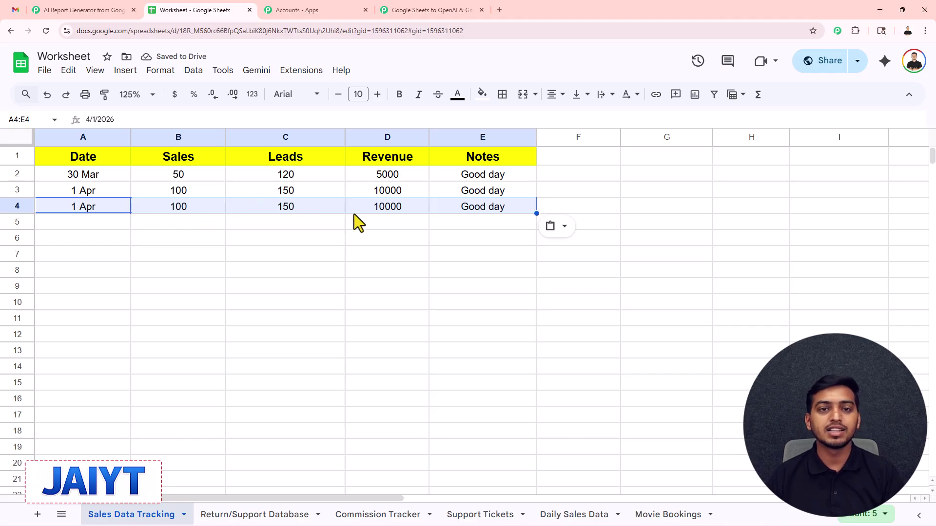
click(432, 11)
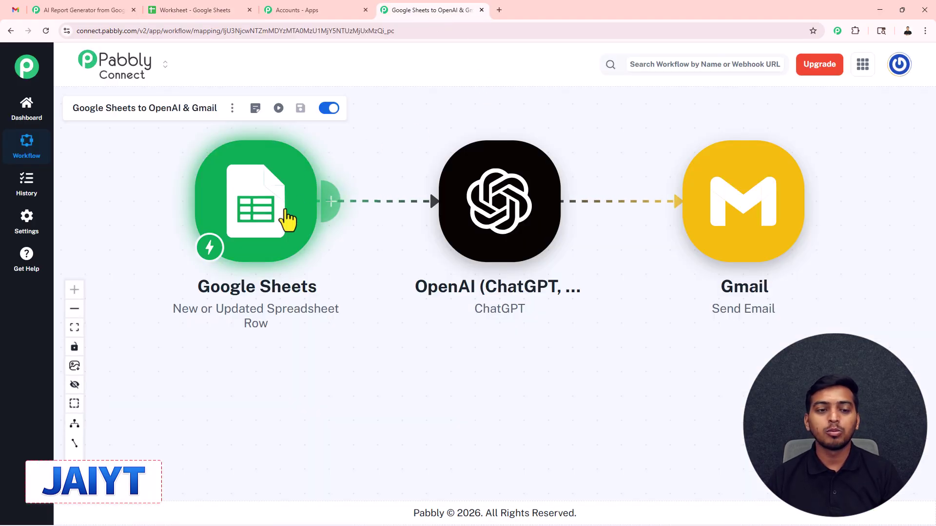
click(286, 218)
scroll(614, 303, down, 5)
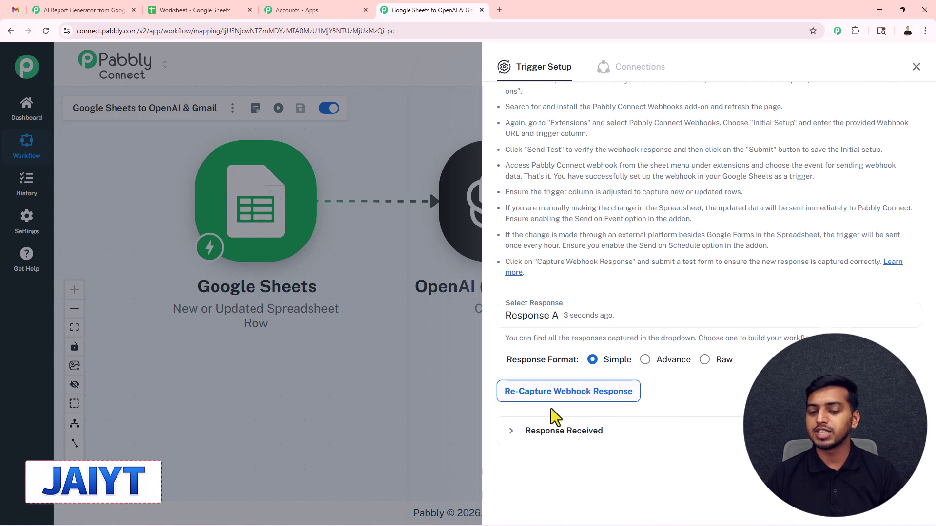
click(552, 440)
scroll(641, 355, down, 5)
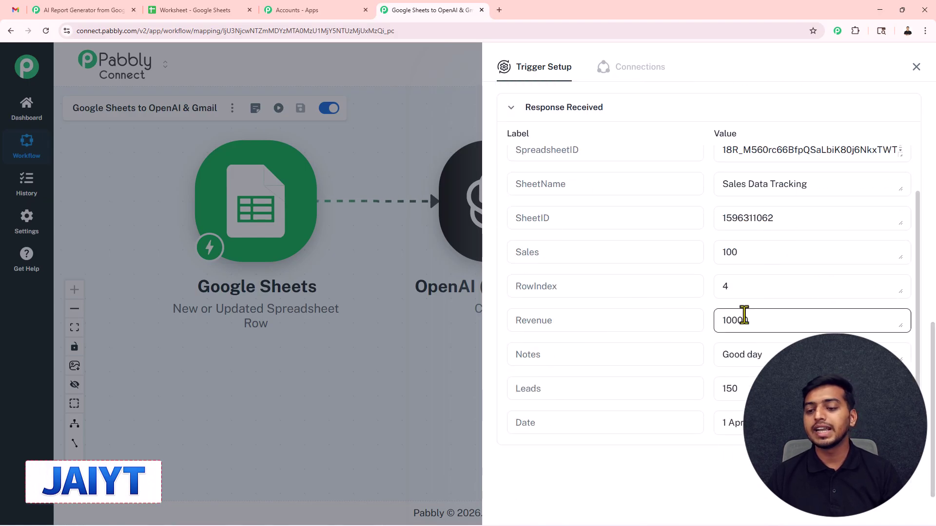
triple_click(719, 423)
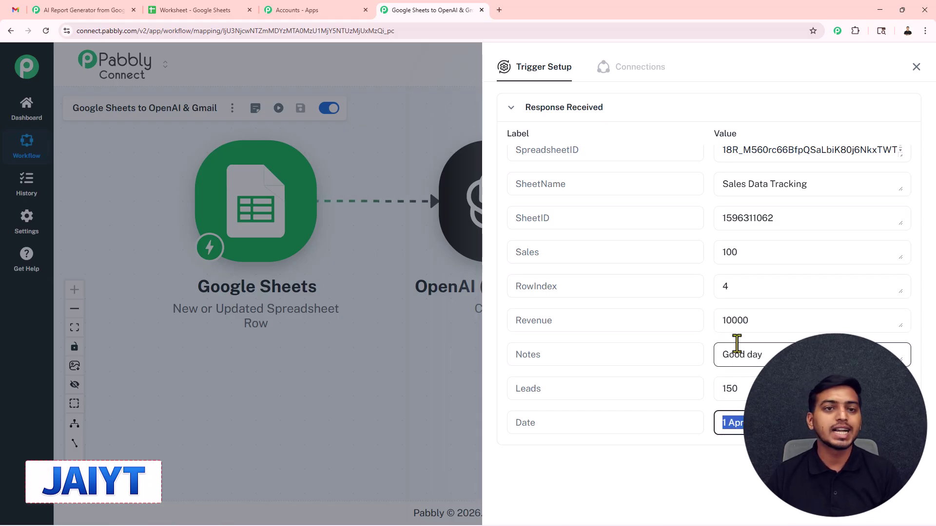
click(917, 67)
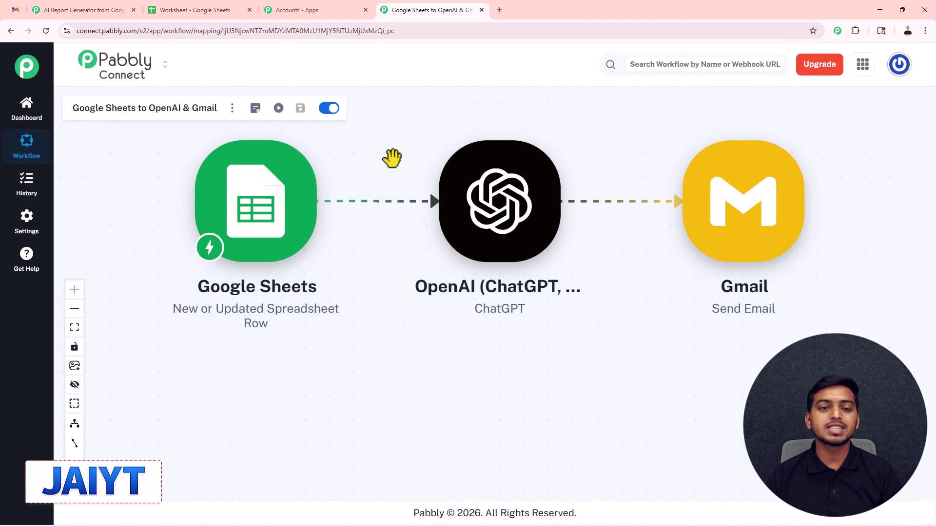
drag(388, 159, 374, 184)
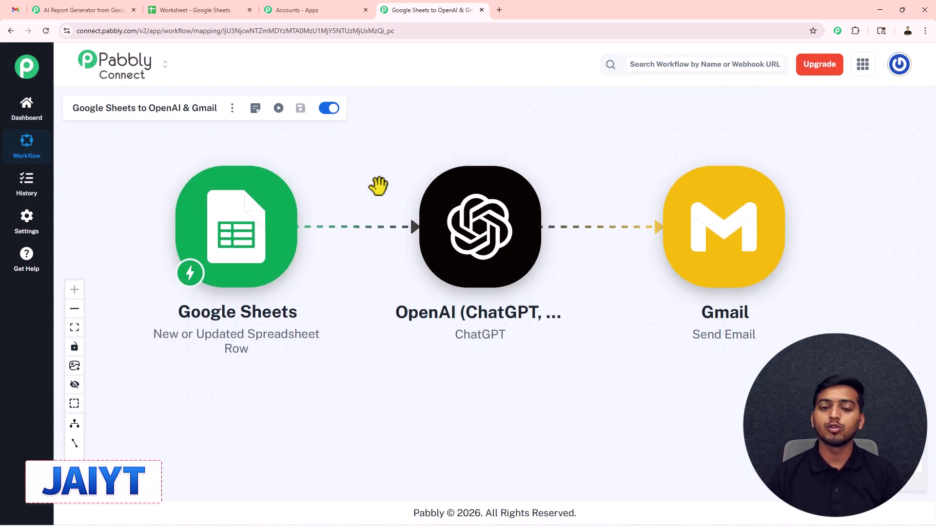
Add a new OpenAI connection (#18) in the OpenAI step and open the OpenAI API keys page
click(477, 238)
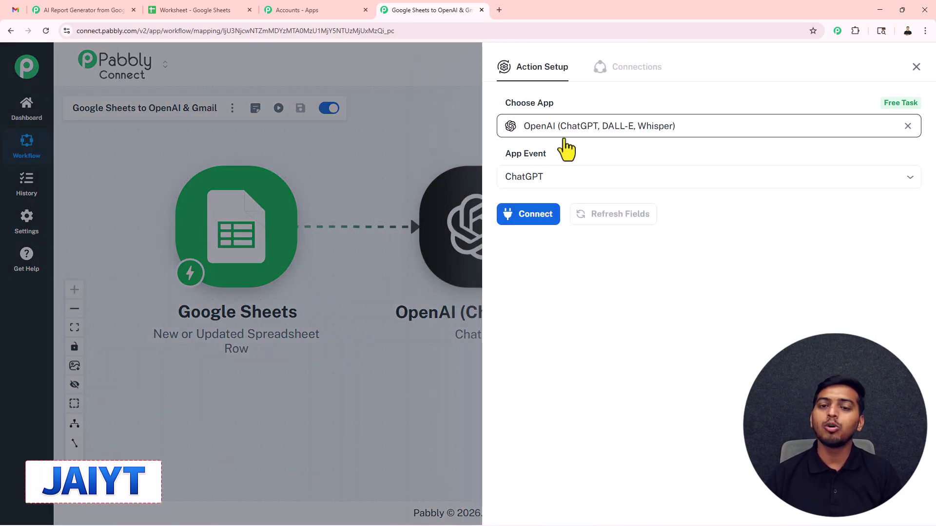
click(529, 219)
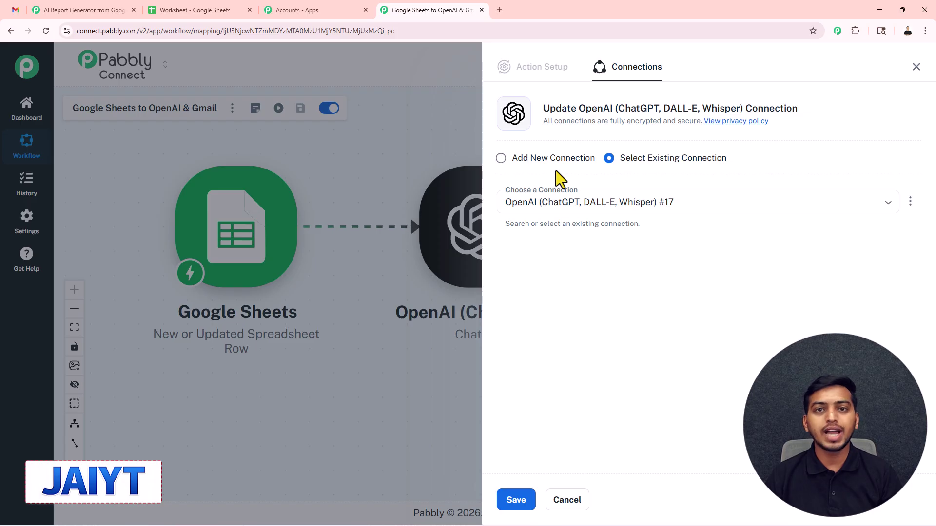
click(499, 164)
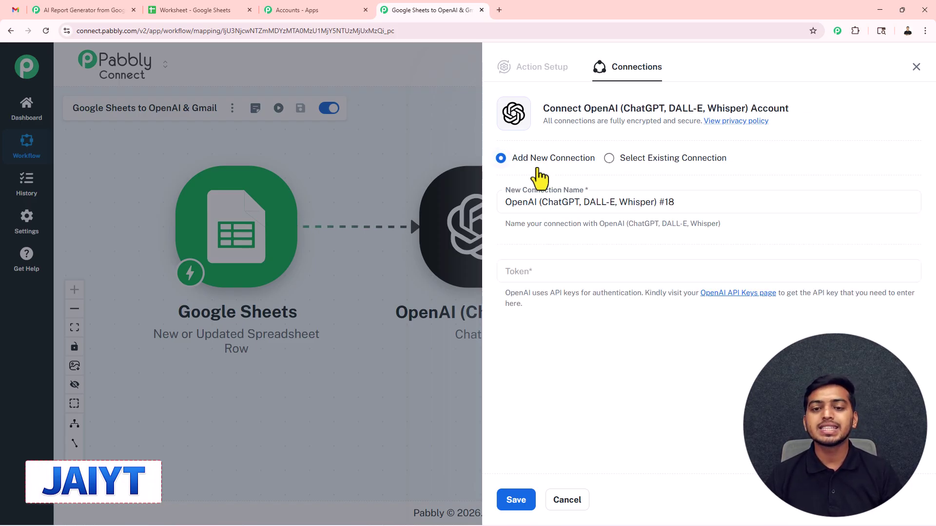
click(527, 271)
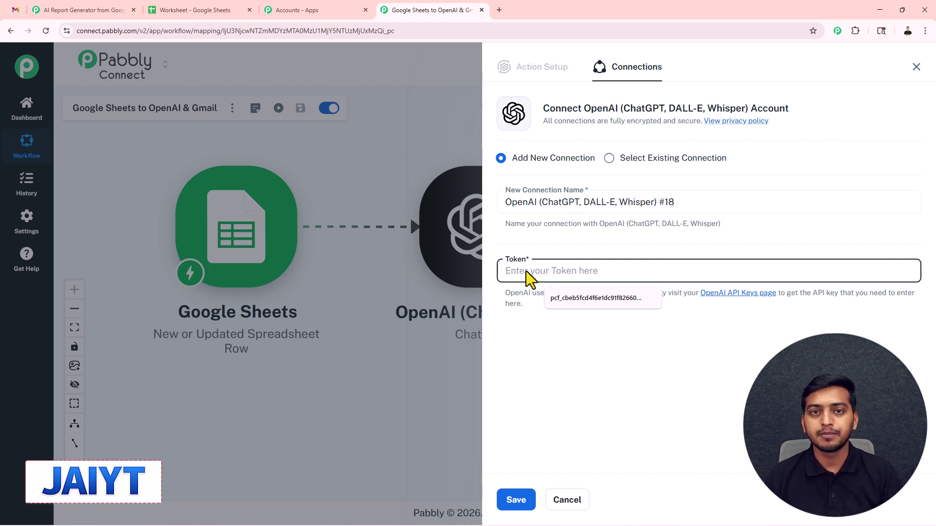
click(741, 293)
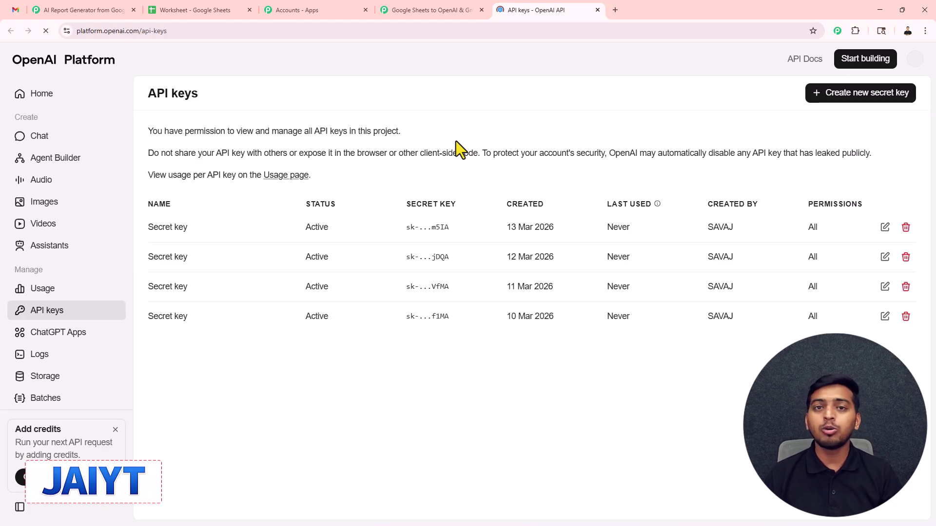
Start creating a new secret key on the OpenAI API keys page
click(884, 96)
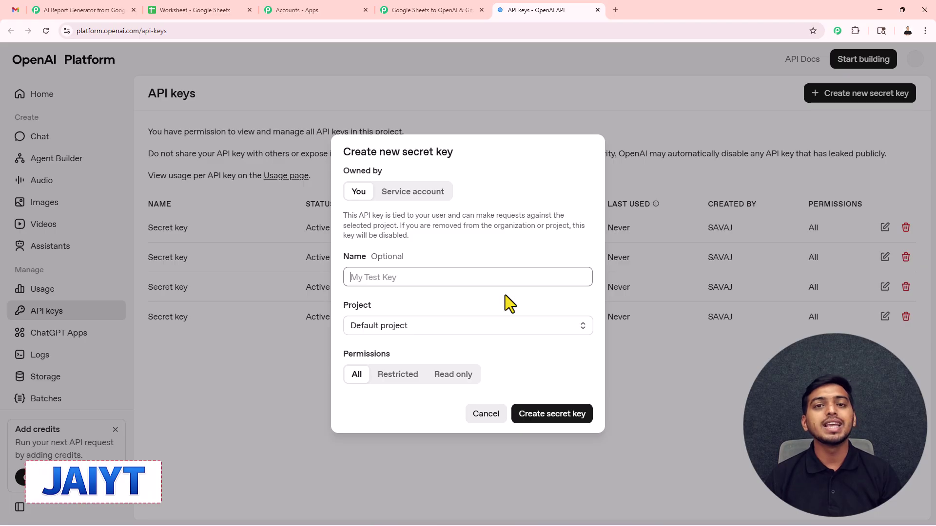
Connect the OpenAI step with the API key and set the AI model to gpt-5.2
click(457, 14)
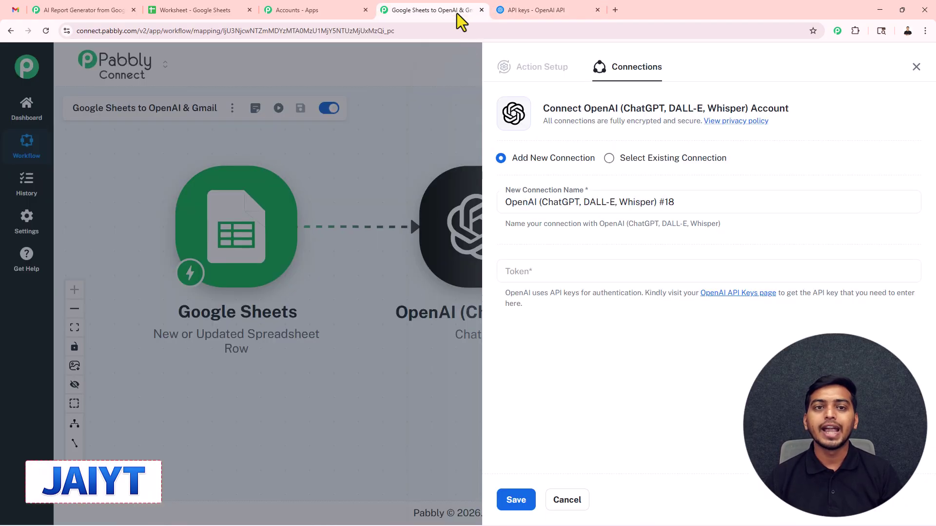
click(533, 271)
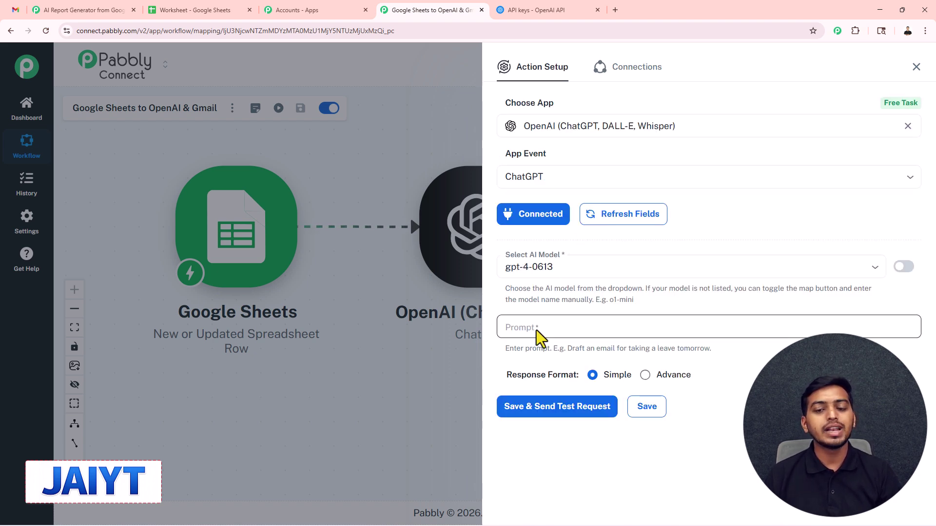
click(539, 267)
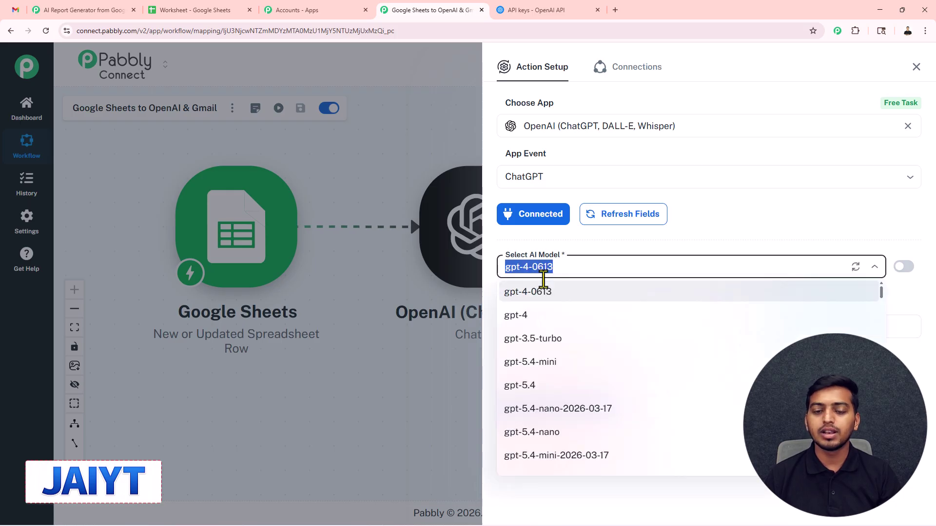
text(5.2)
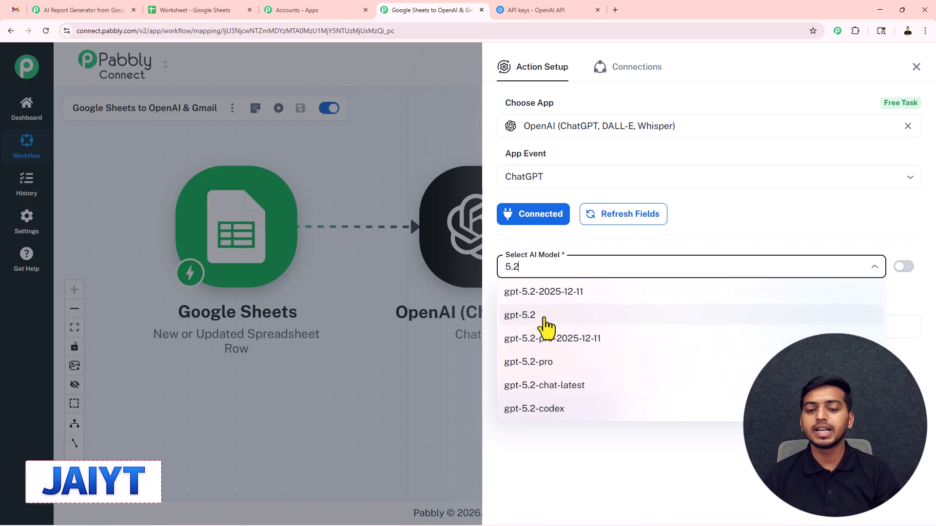
click(536, 317)
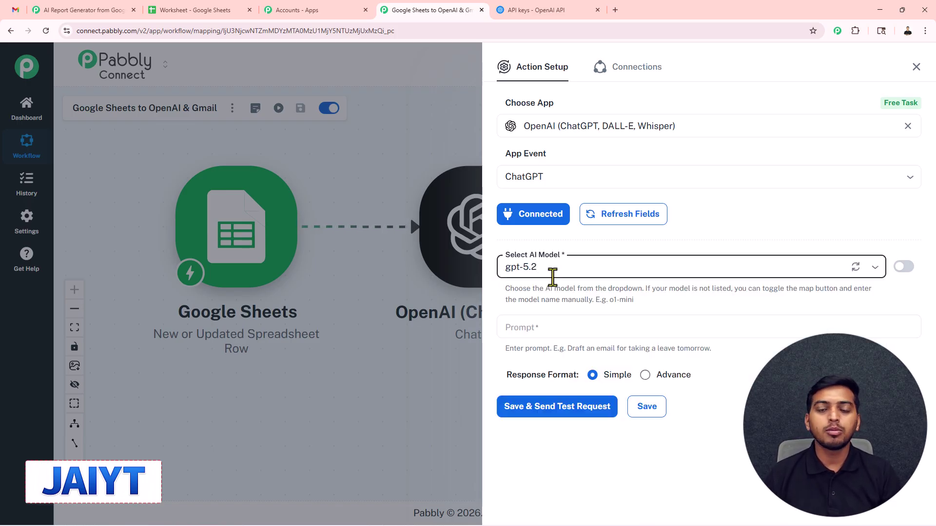
click(522, 332)
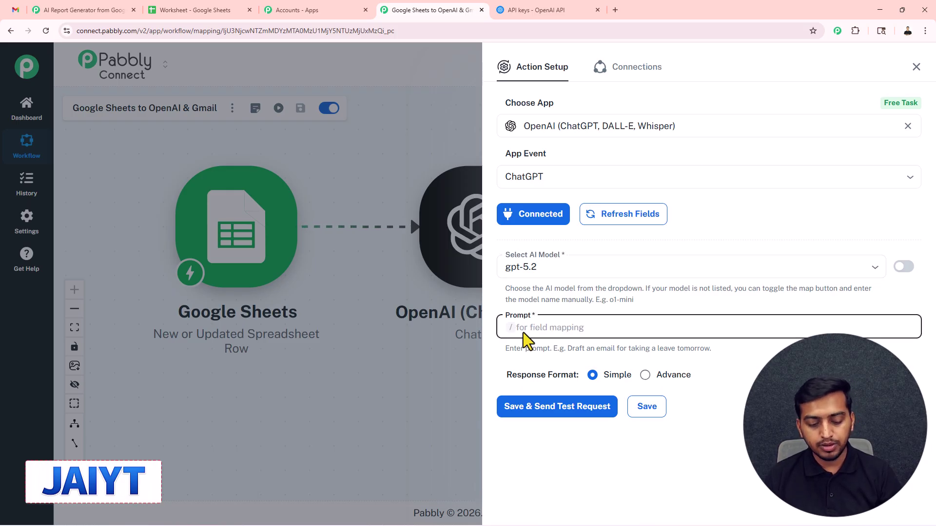
Paste the senior-analyst BUSINESS REPORT prompt with Date, Sales, Leads, Revenue and Notes placeholders, then review it
key(ctrl+v)
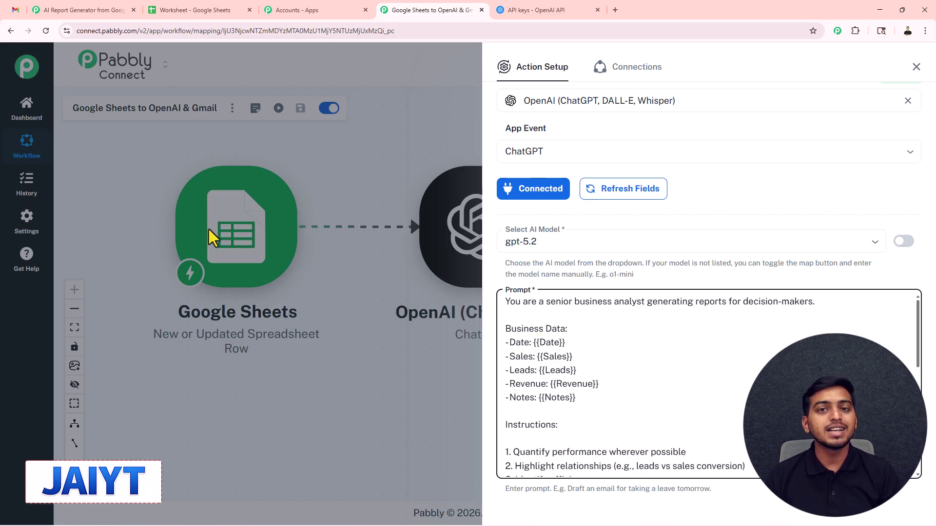
scroll(546, 297, down, 3)
scroll(546, 315, up, 1)
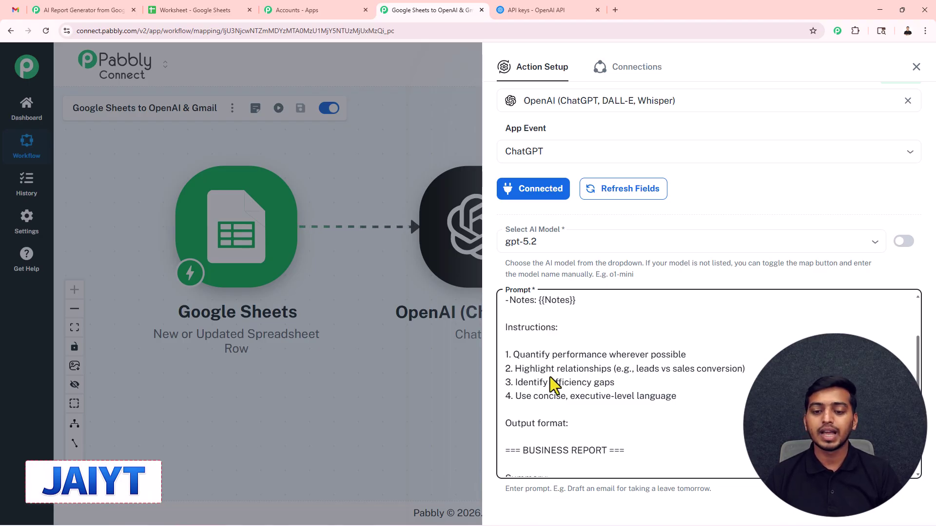
scroll(604, 390, down, 2)
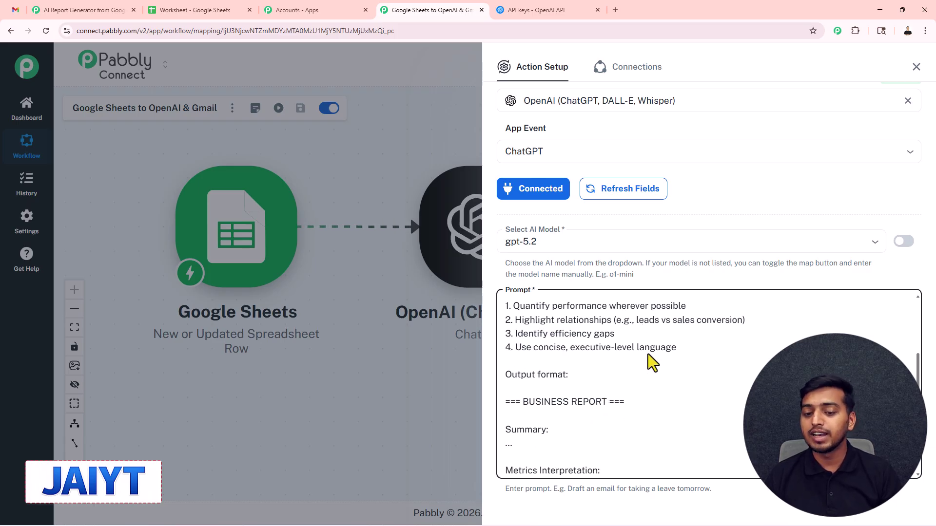
scroll(550, 382, down, 2)
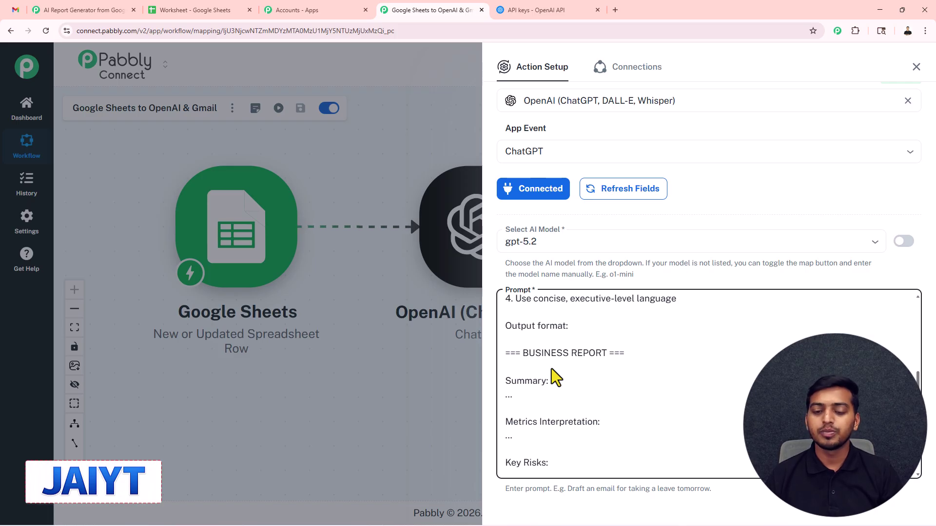
scroll(551, 370, down, 3)
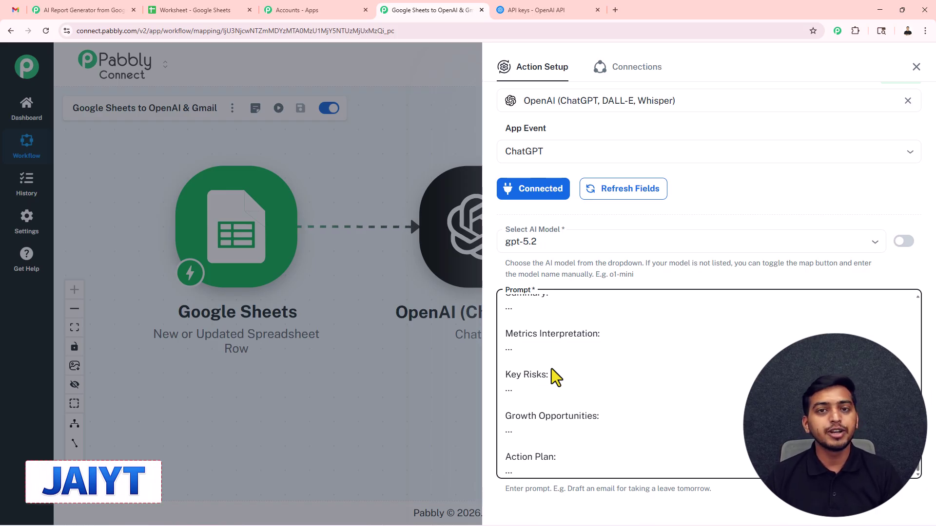
scroll(551, 368, up, 10)
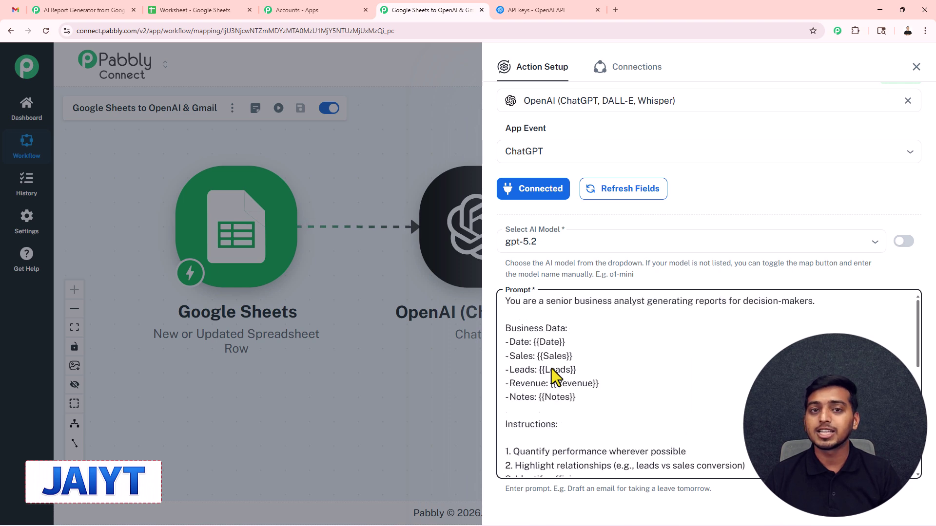
Replace the {{Date}} and {{Sales}} placeholders with the mapped sheet fields 1 Apr and 100
scroll(551, 368, up, 1)
click(569, 370)
drag(570, 370, 537, 375)
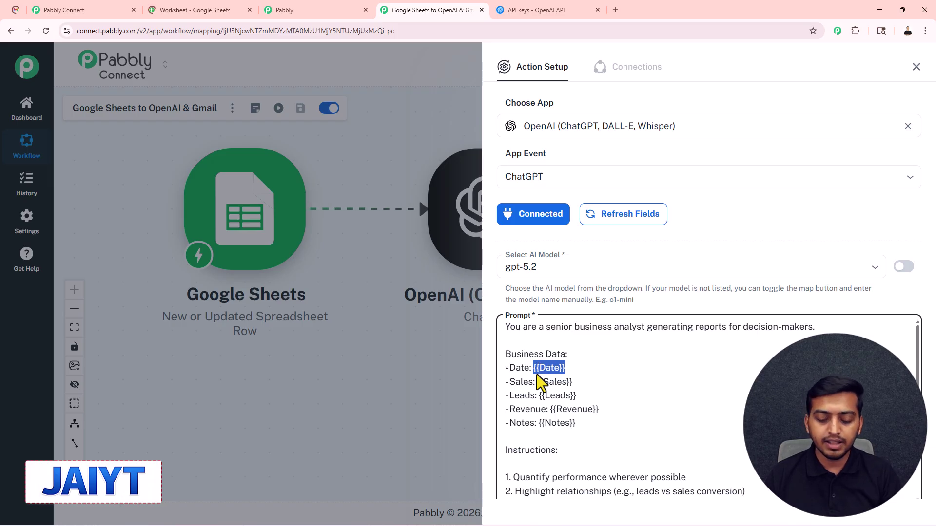
text(/1)
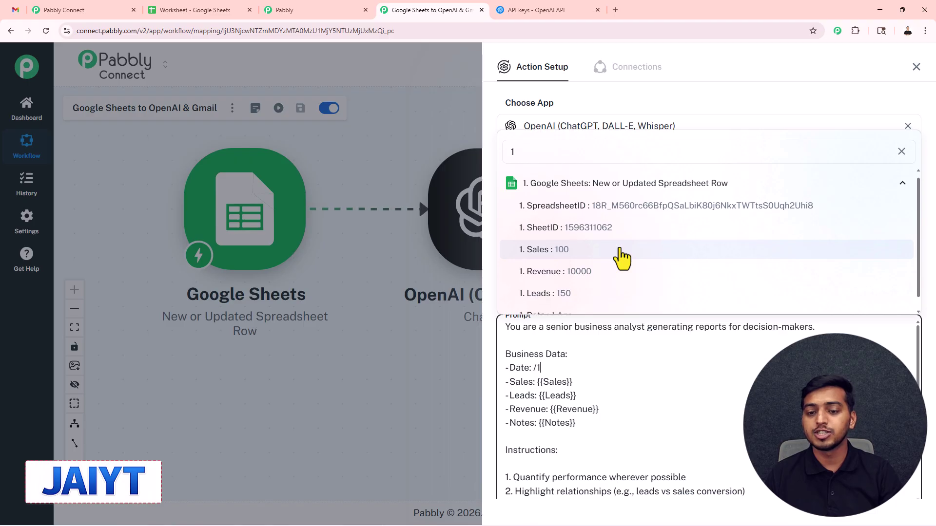
scroll(604, 287, down, 1)
click(584, 302)
drag(575, 386, 539, 389)
click(574, 388)
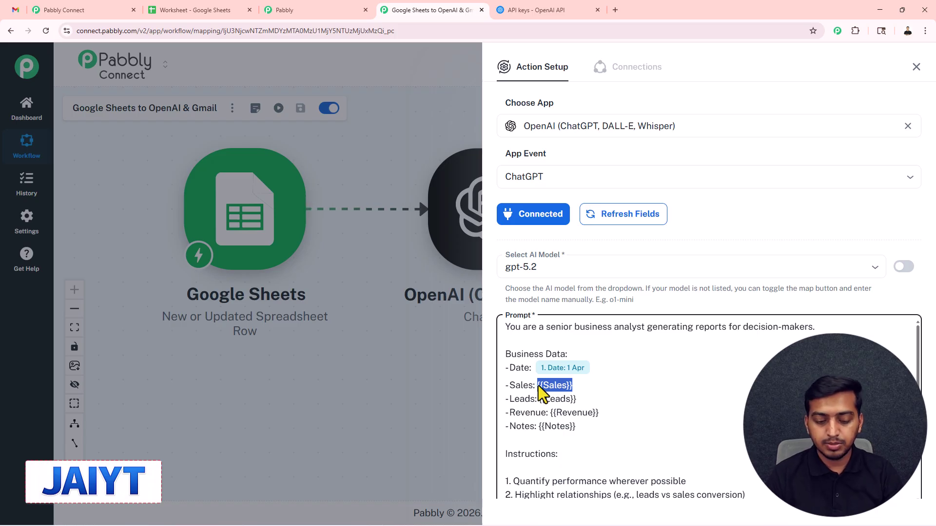
text(/sale)
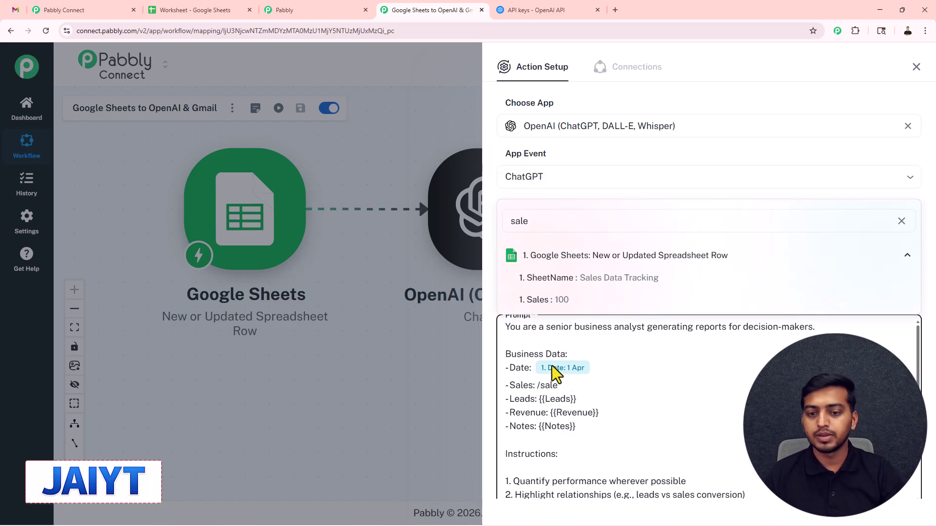
click(575, 299)
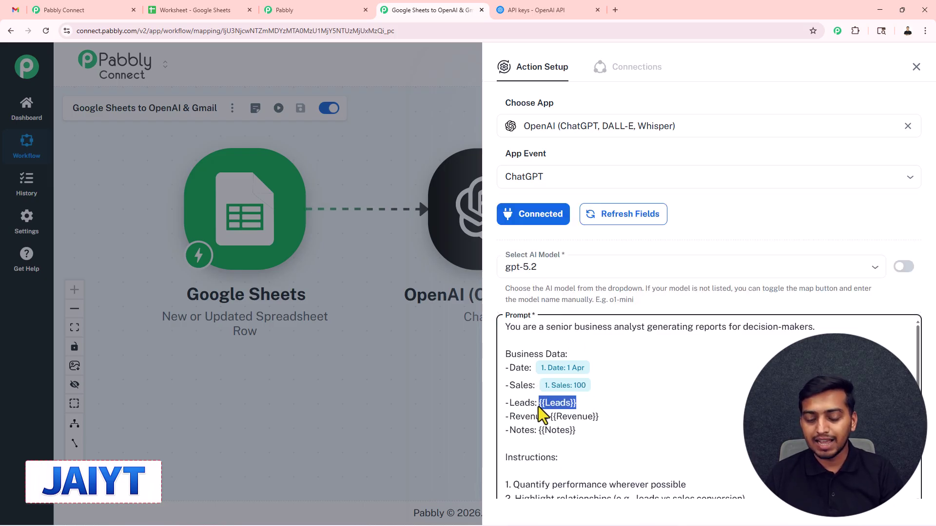
Map the Leads (150), Revenue (10000) and Notes (Good day) sheet fields into the prompt
text(/lead)
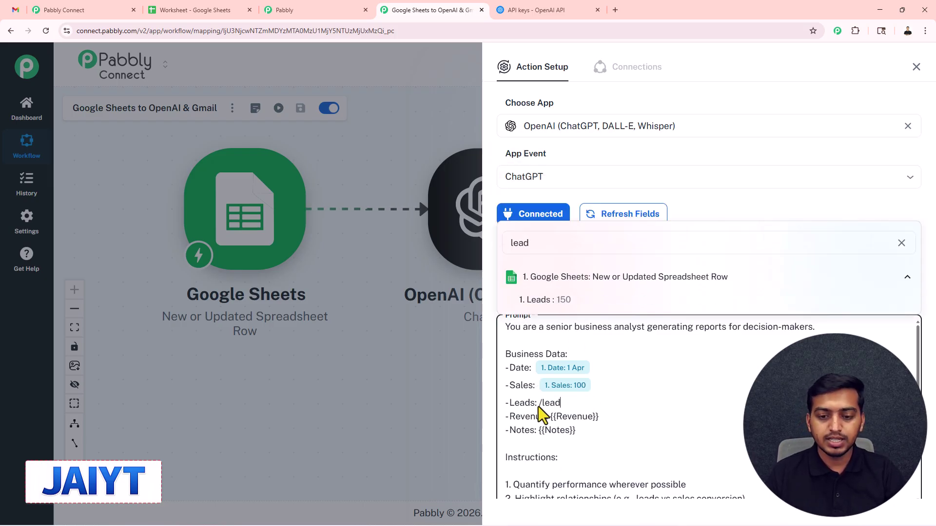
click(591, 304)
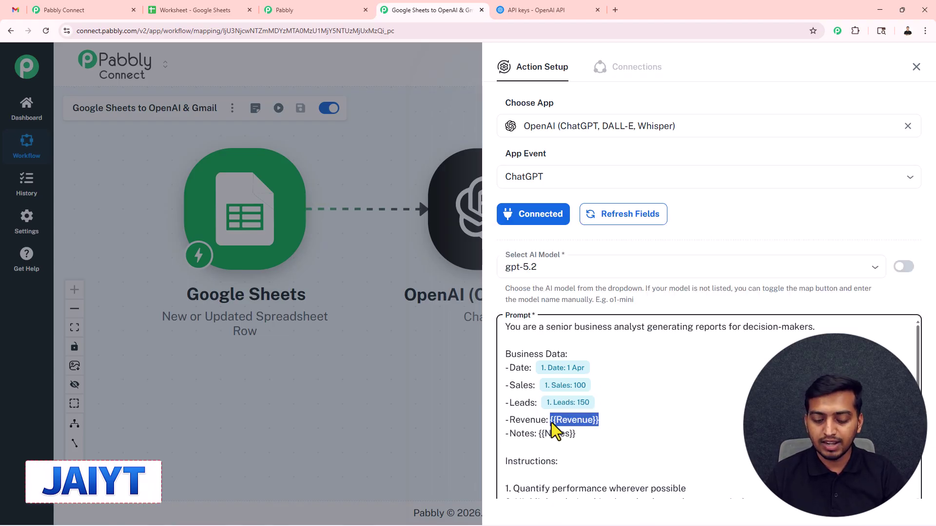
text(/rev)
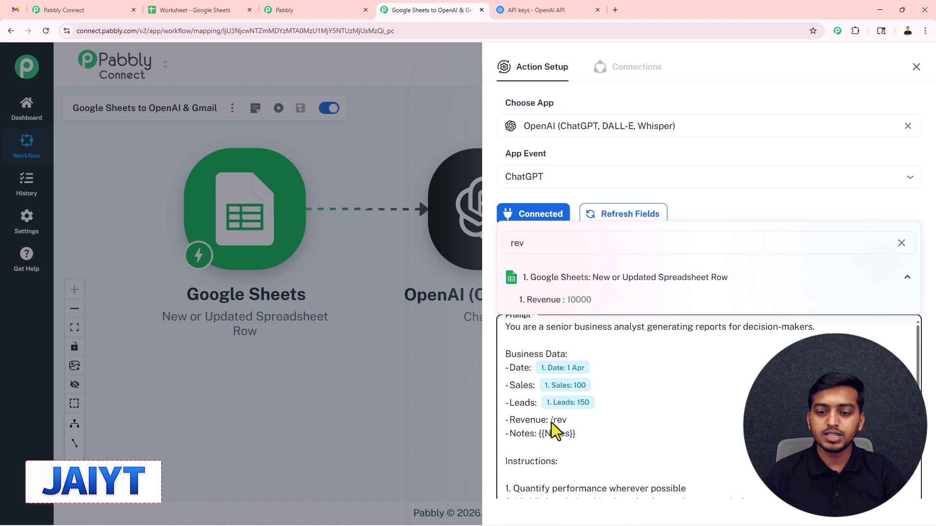
click(585, 300)
drag(578, 438, 537, 441)
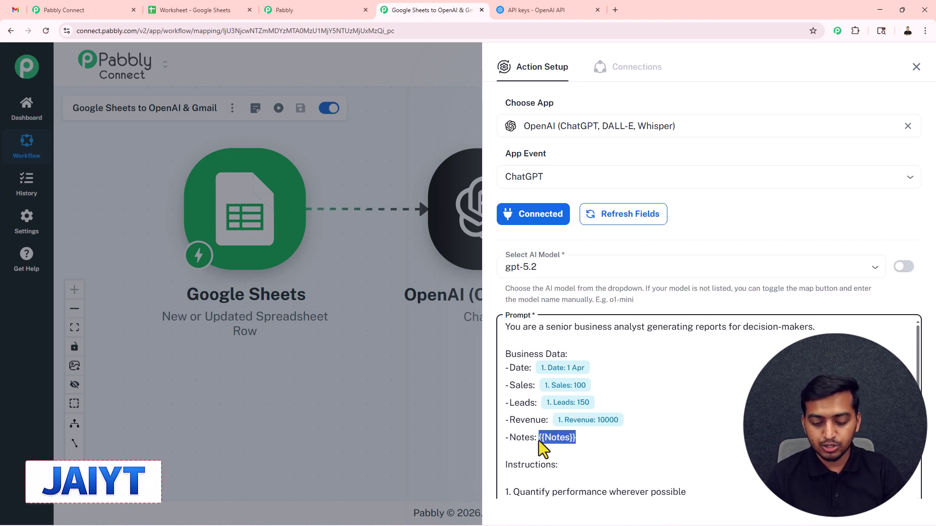
text(/no)
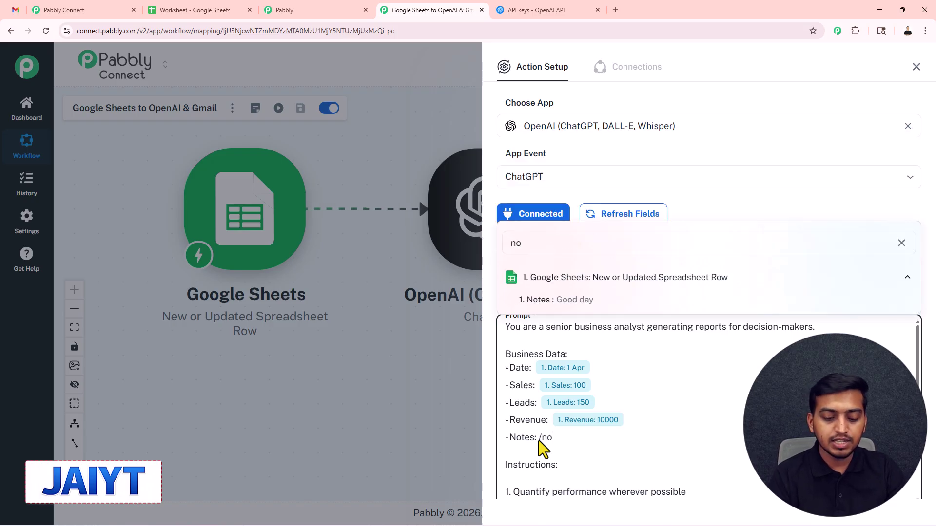
click(547, 304)
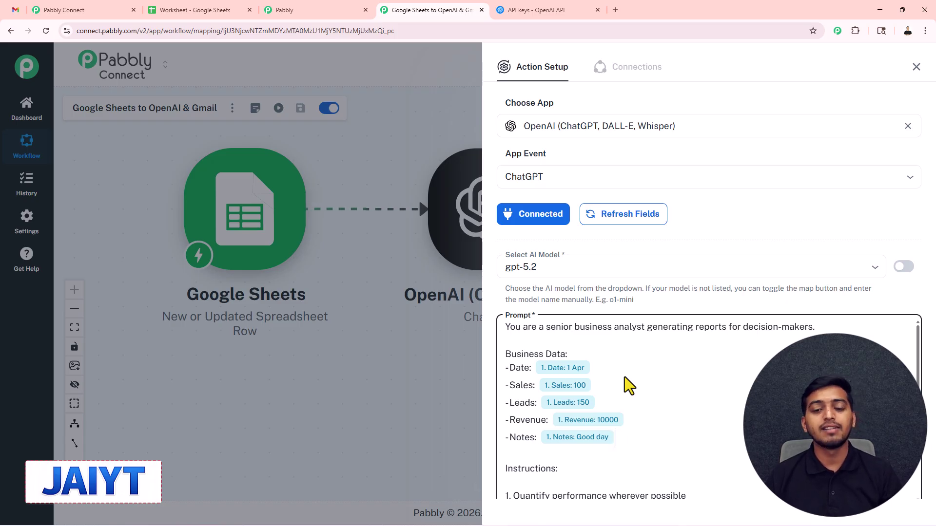
Save the ChatGPT step and send a test request
scroll(624, 377, down, 1)
scroll(625, 376, down, 1)
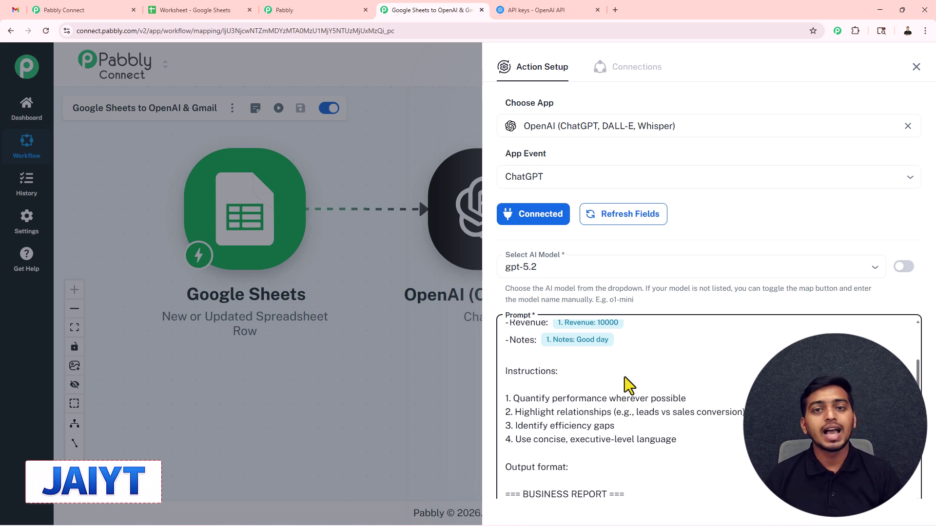
scroll(625, 376, up, 1)
scroll(624, 376, down, 5)
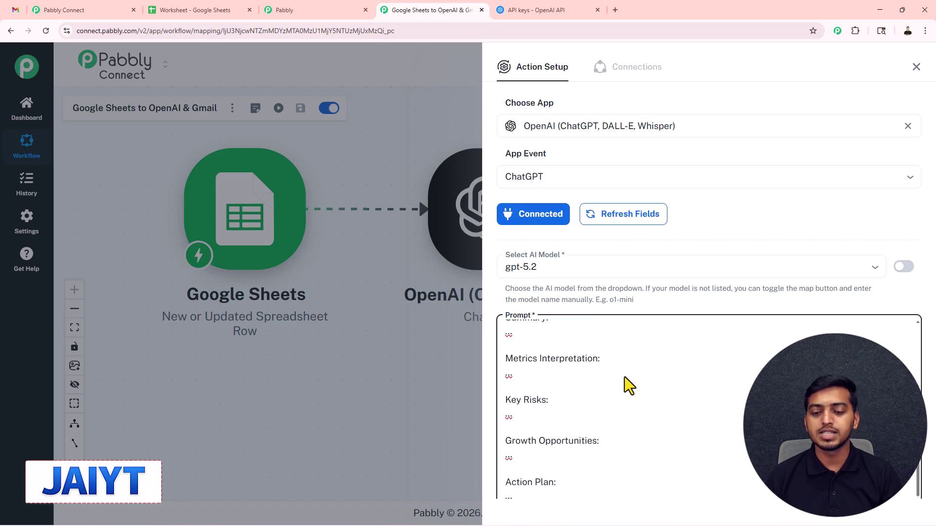
scroll(591, 488, down, 3)
click(568, 455)
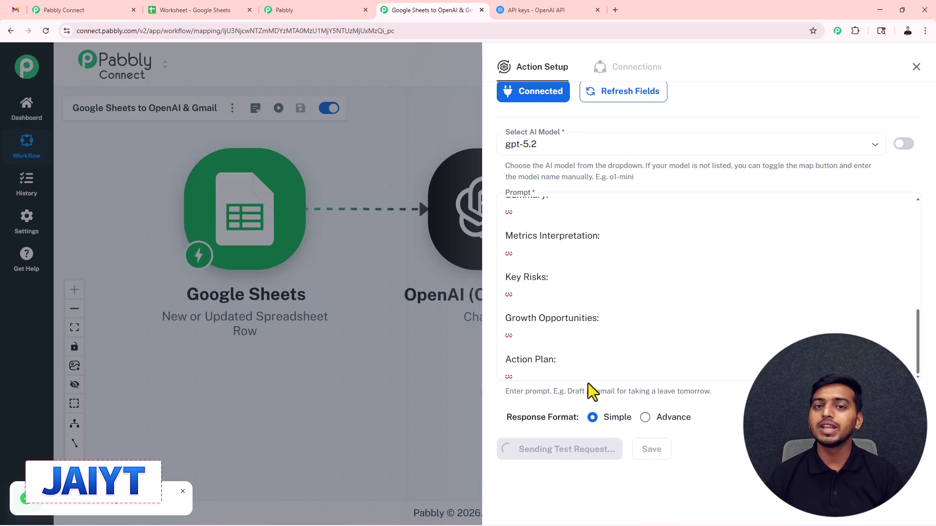
Expand the returned message to read the '=== BUSINESS REPORT ===' for 1 Apr
scroll(623, 393, down, 6)
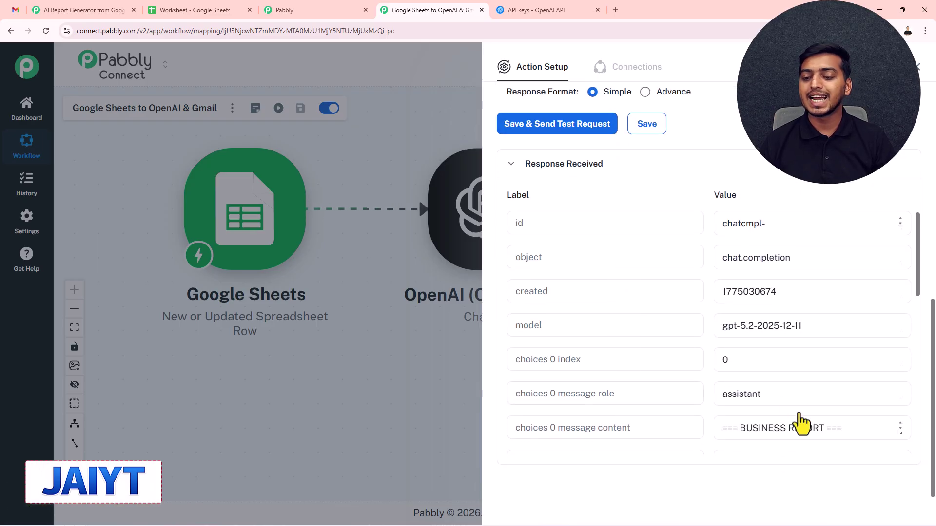
drag(900, 432, 900, 499)
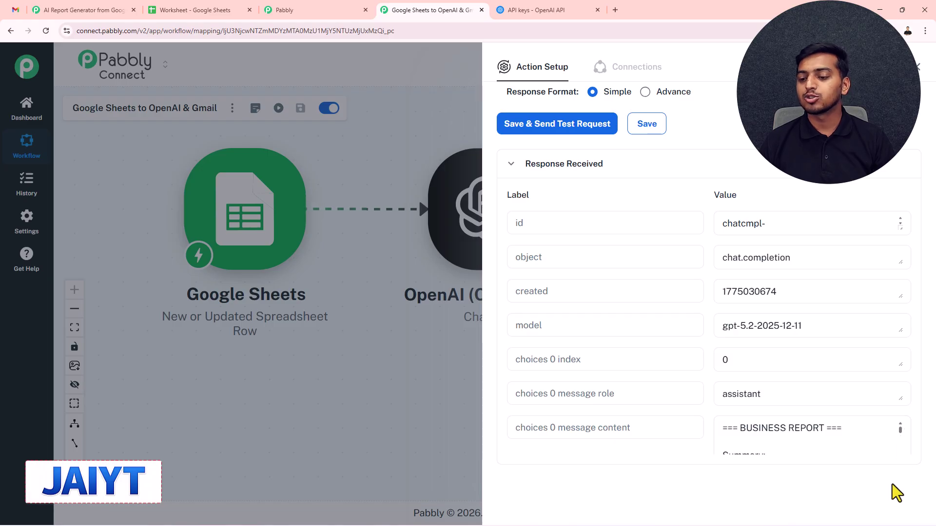
scroll(817, 388, down, 4)
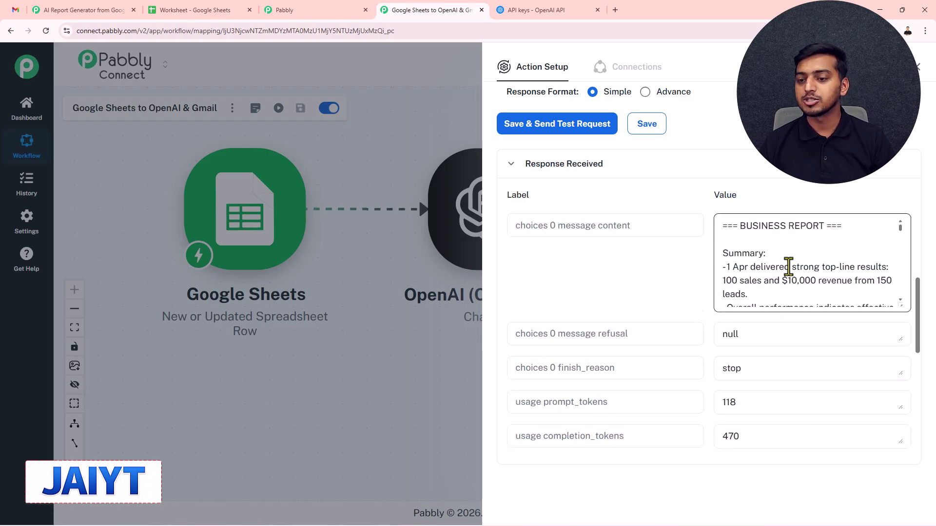
scroll(788, 267, up, 1)
drag(900, 318, 900, 395)
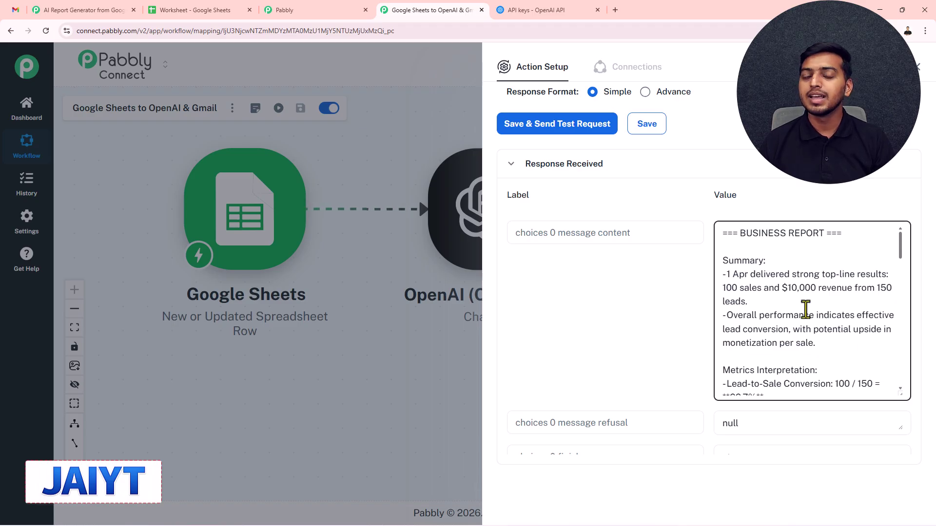
scroll(767, 335, up, 1)
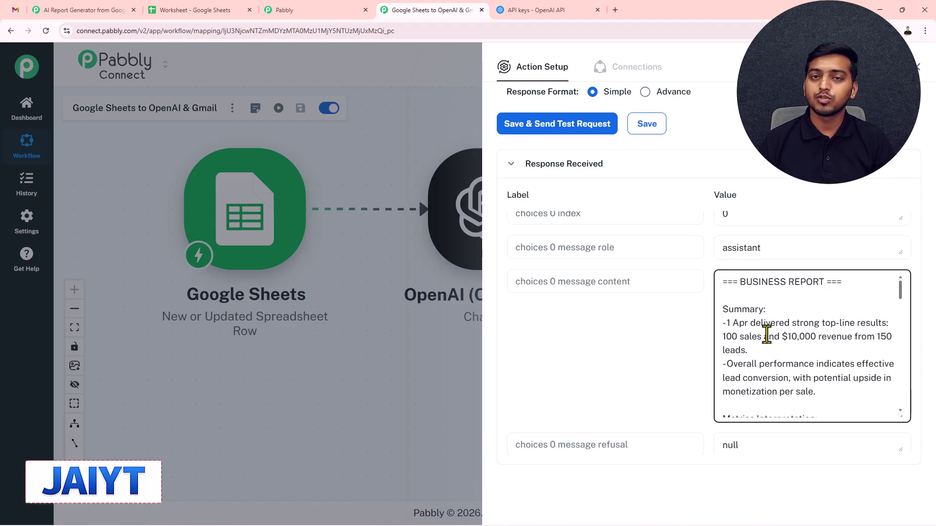
Close the ChatGPT step and start a new Gmail connection in the Send Email step
click(919, 69)
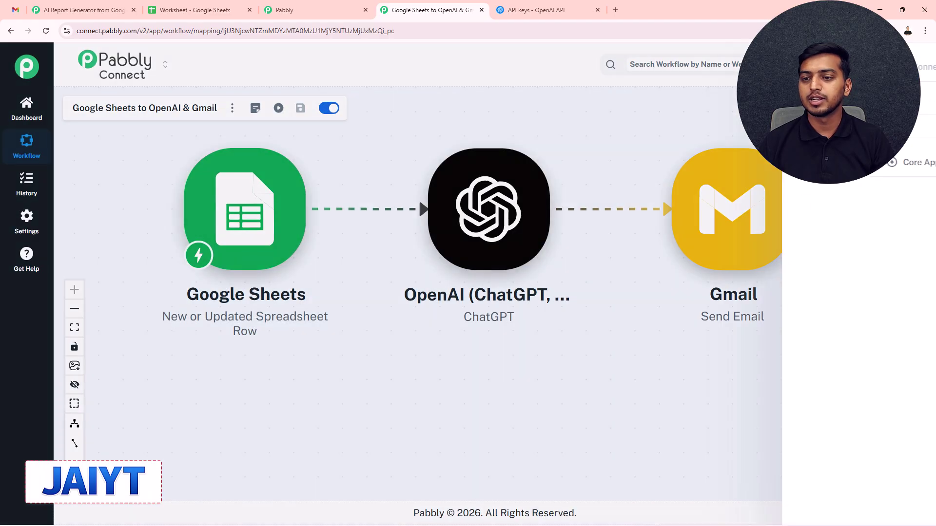
click(724, 219)
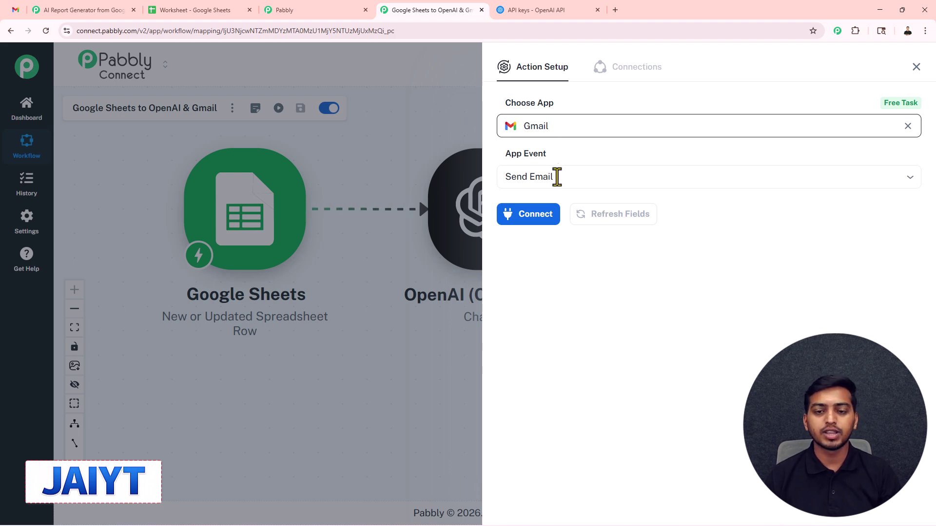
click(531, 219)
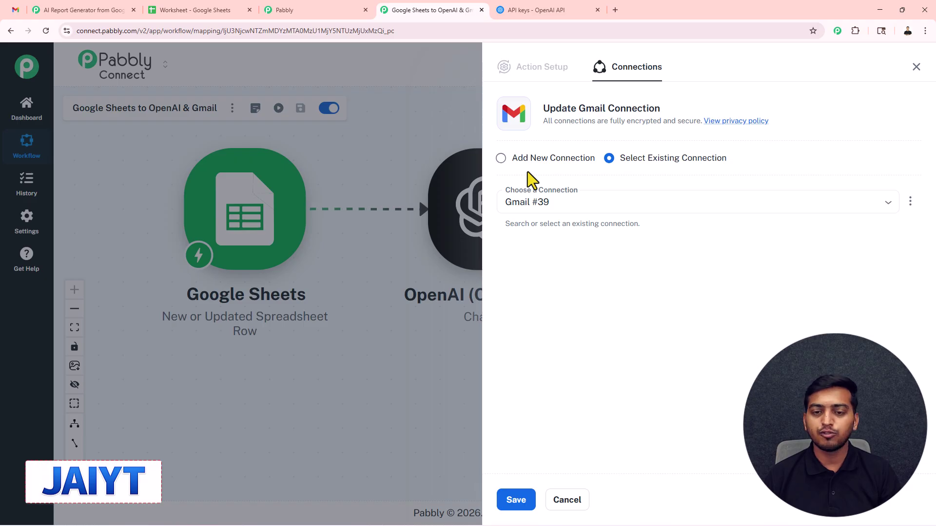
click(500, 158)
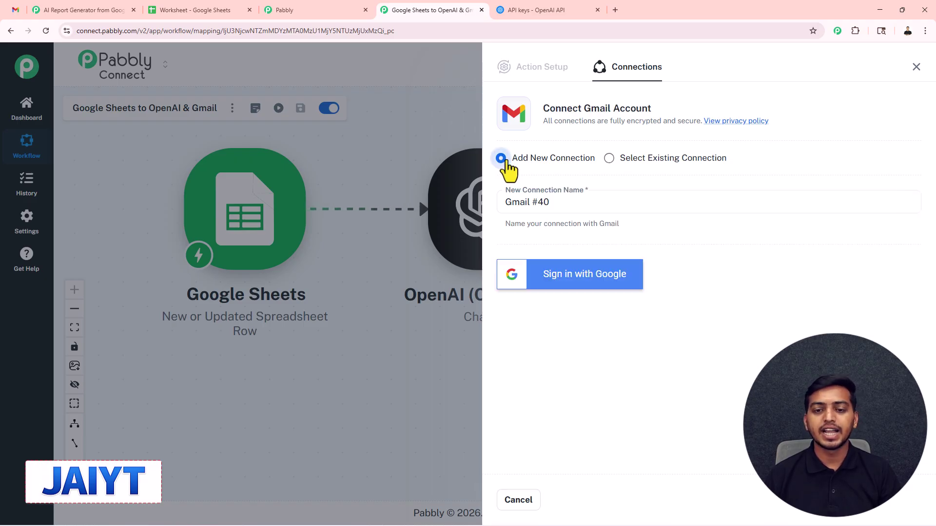
Sign in with the Google account and authorise Pabbly's access to Gmail
click(588, 279)
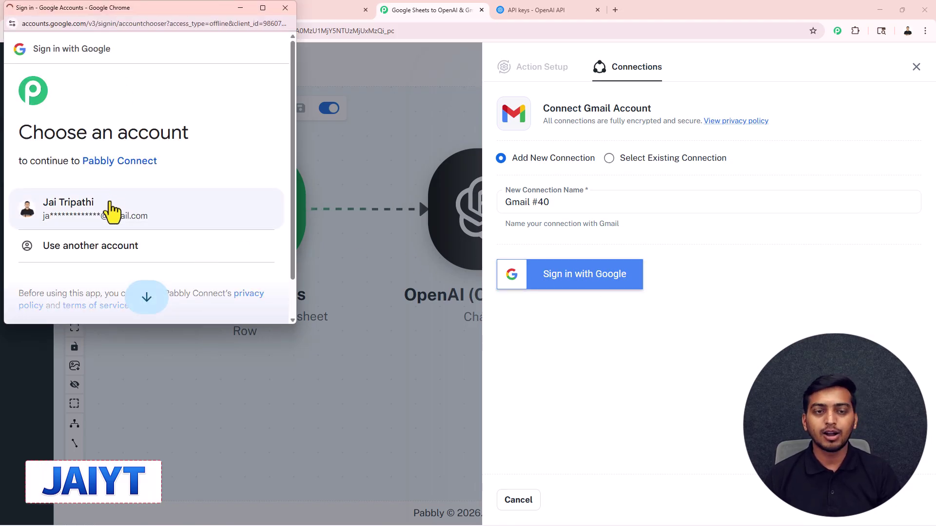
click(57, 218)
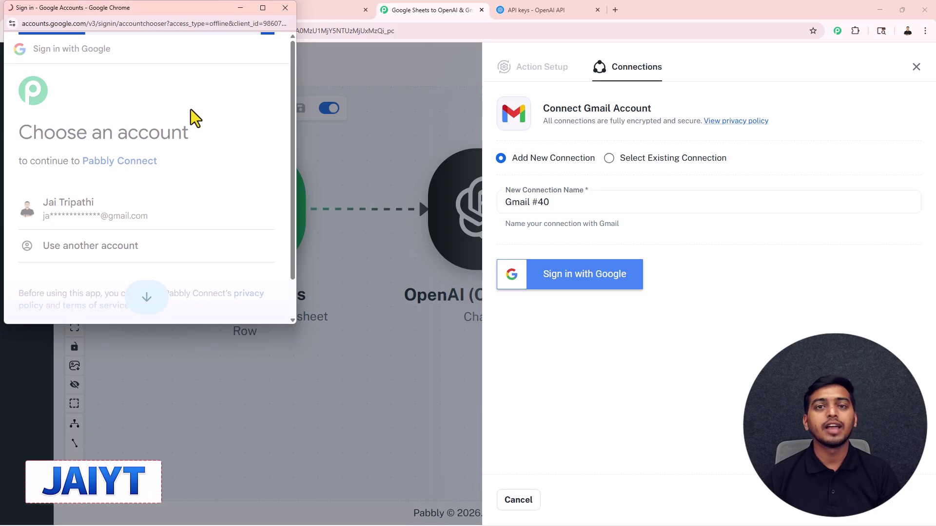
scroll(215, 153, down, 5)
click(200, 256)
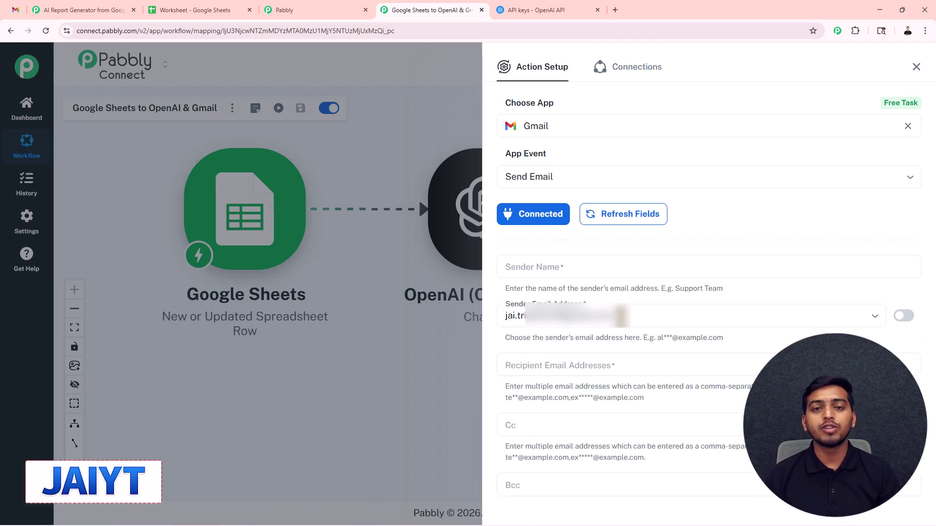
Set the sender name to 'Daily Report Automation' and enter the sales team's email as recipient
click(544, 271)
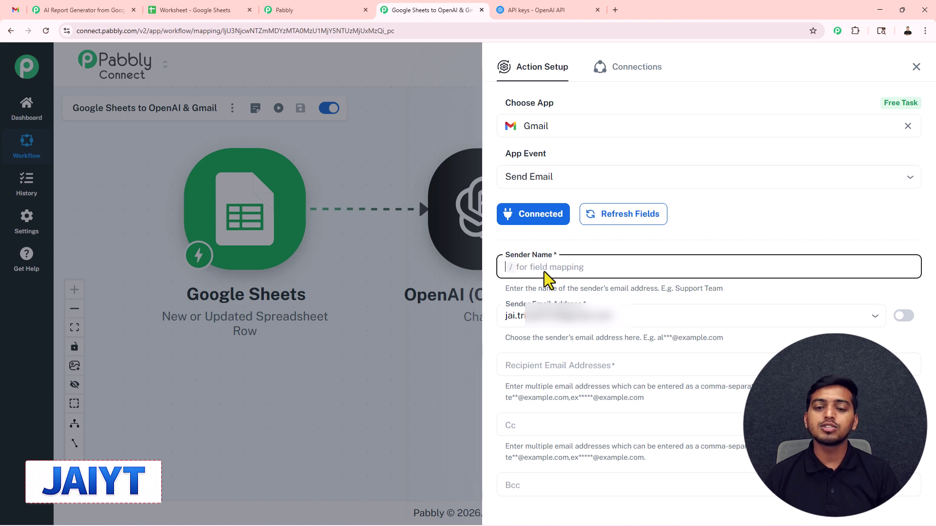
text(Daily Report Automation)
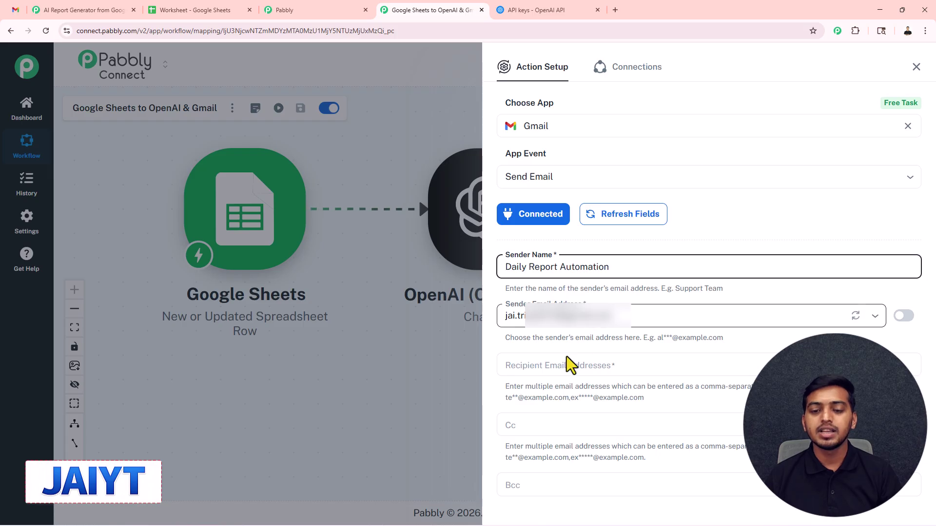
click(548, 366)
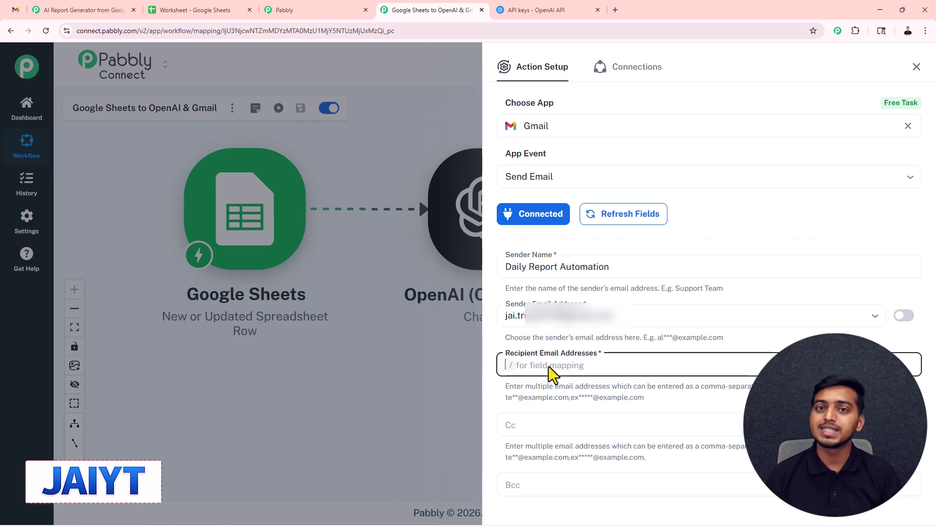
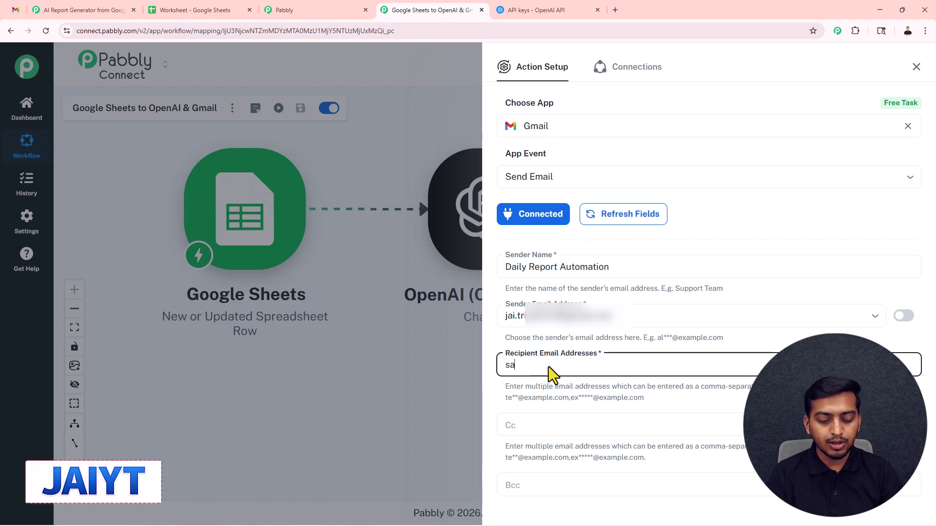
scroll(563, 387, down, 5)
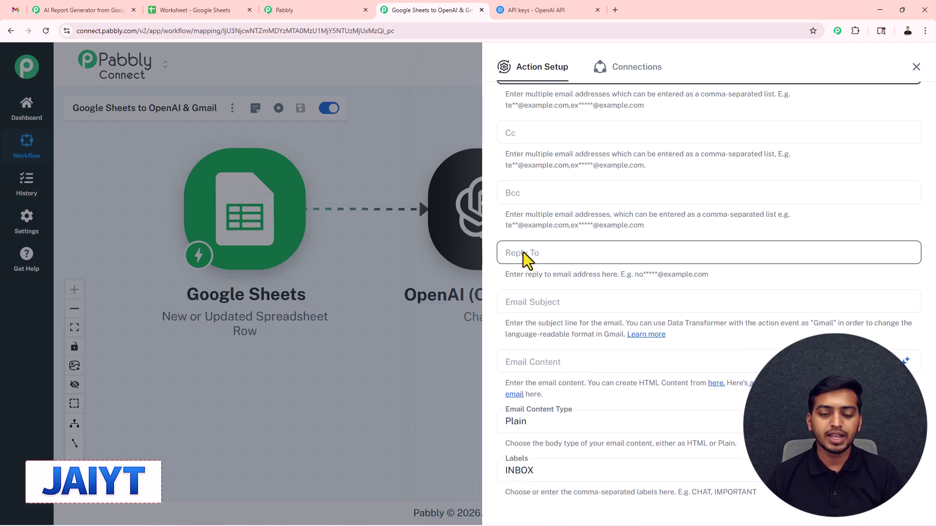
scroll(523, 252, down, 2)
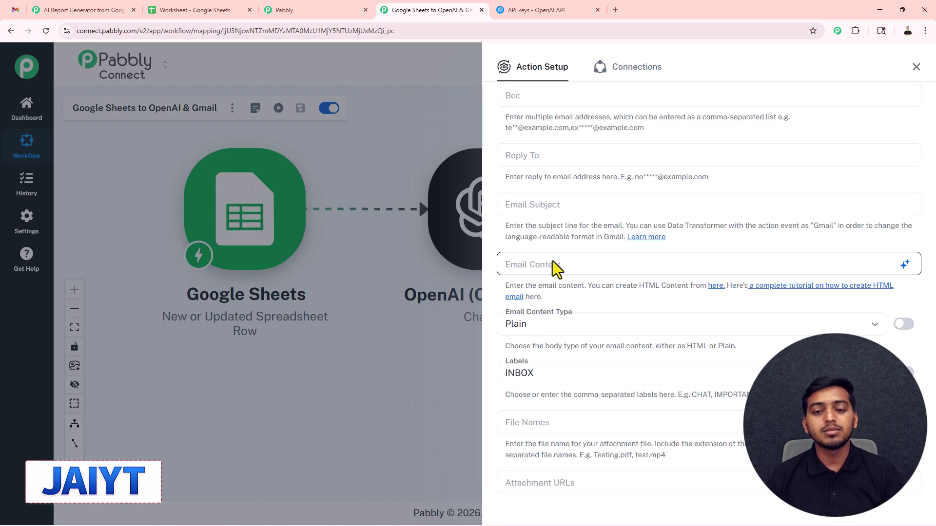
Set the email subject to 'Daily Business Report –' followed by the sheet's Date field
click(543, 199)
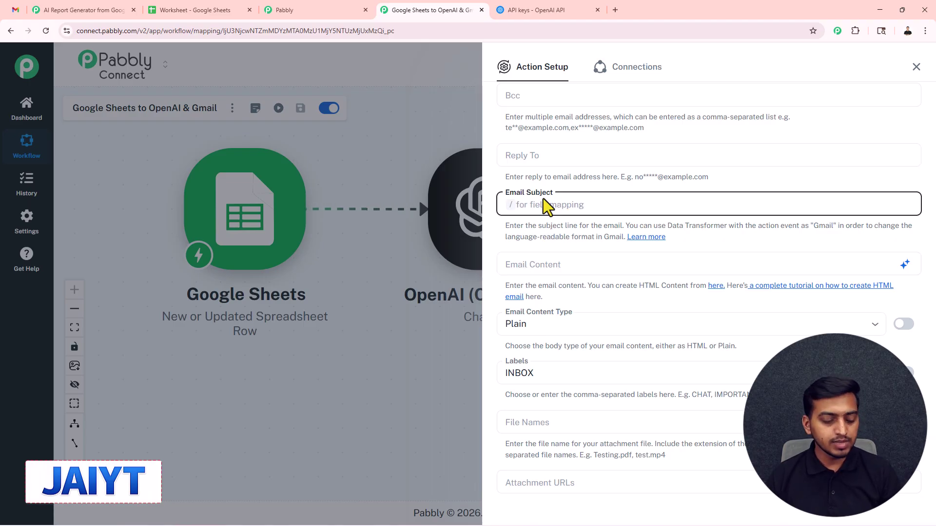
text(Daily Business Report –)
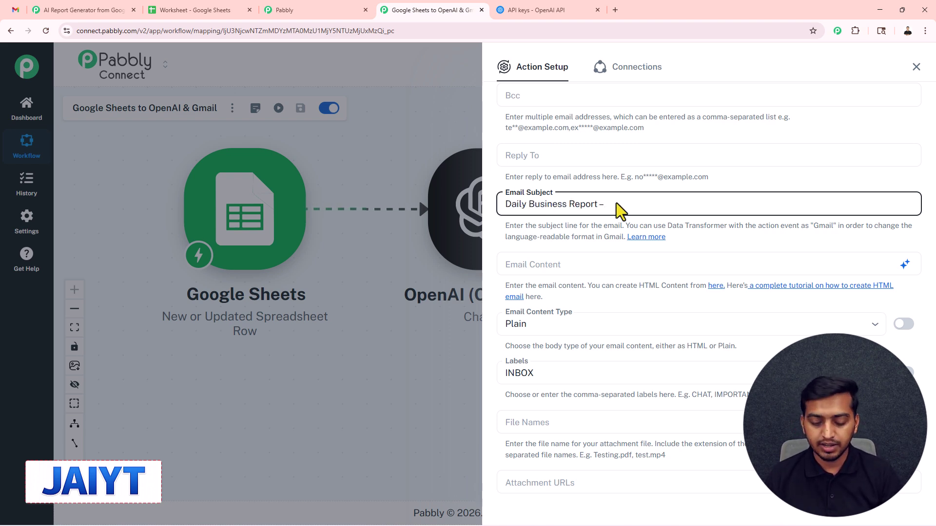
text(/)
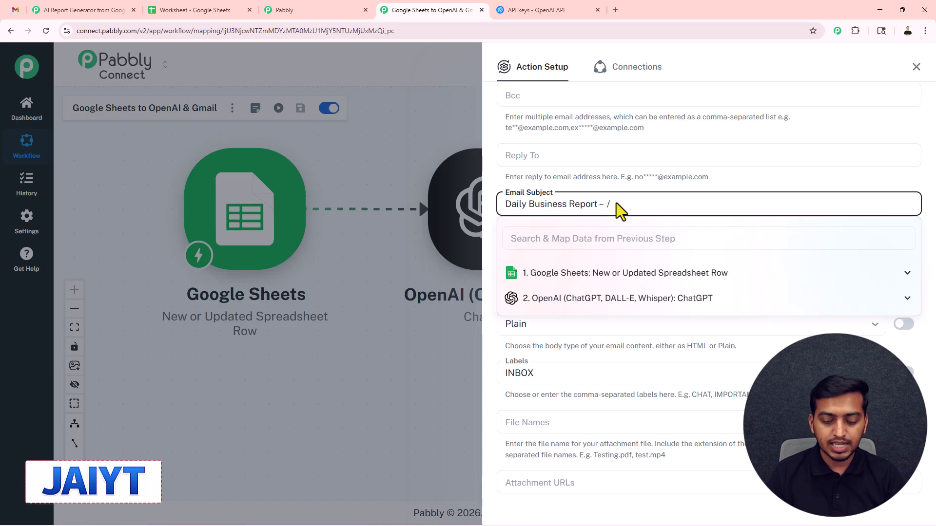
text(1)
scroll(585, 345, down, 3)
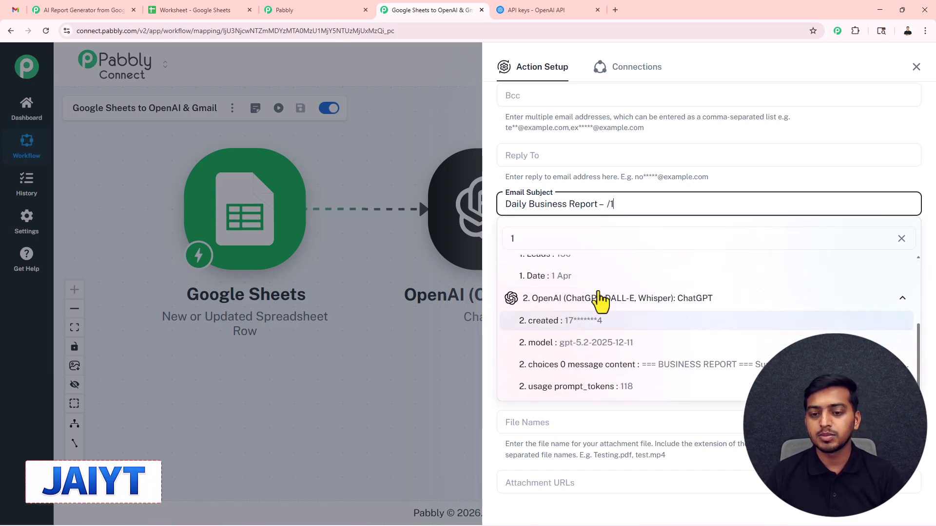
click(595, 284)
Paste the greeting and sign-off body template and map ChatGPT's choices 0 message content into it
click(533, 262)
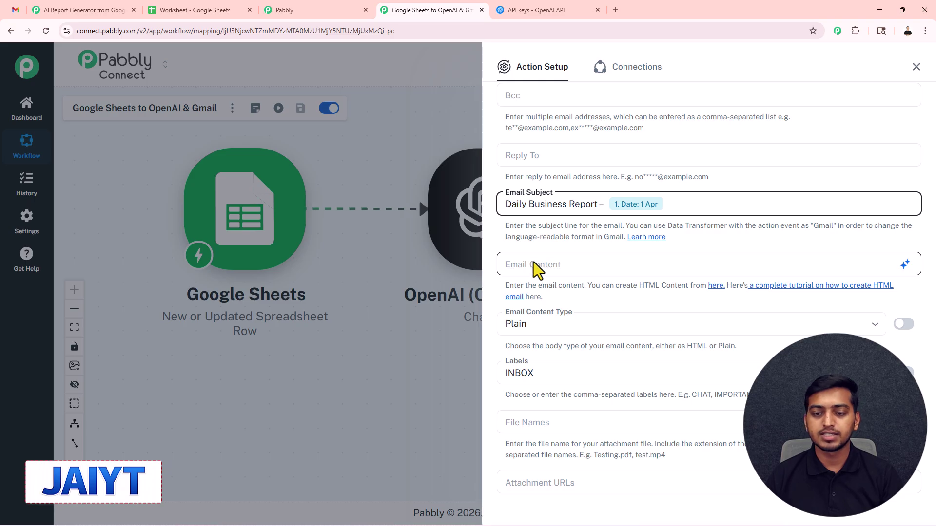
text(Hello Team,  Here is today’s business report:   Regards, AI System)
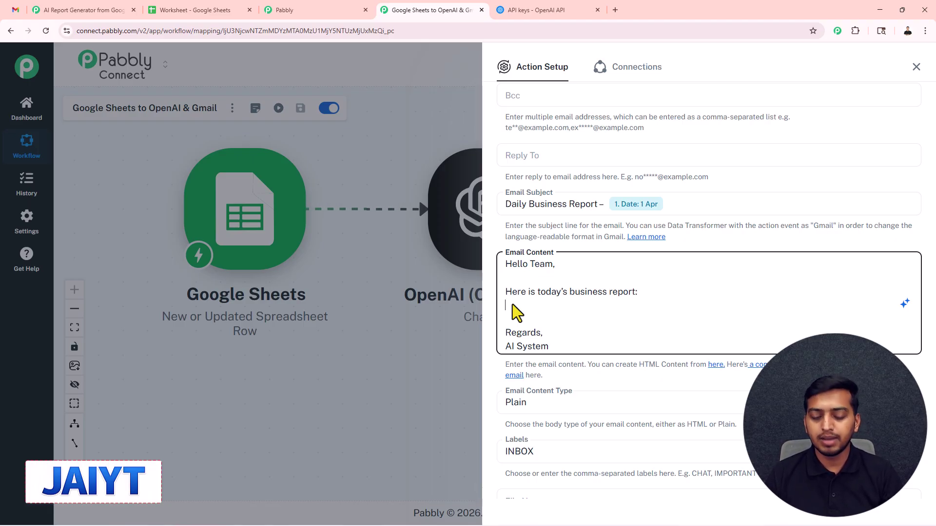
text(/)
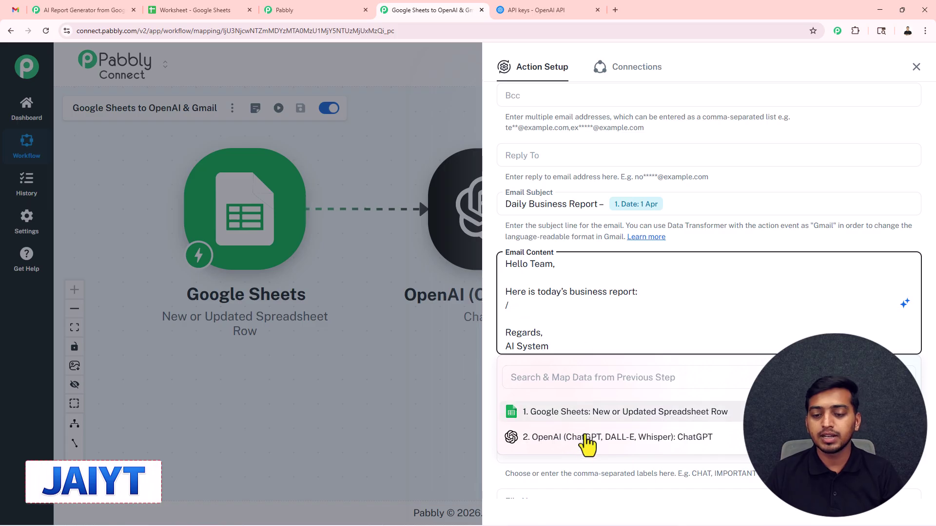
click(583, 438)
scroll(627, 278, down, 5)
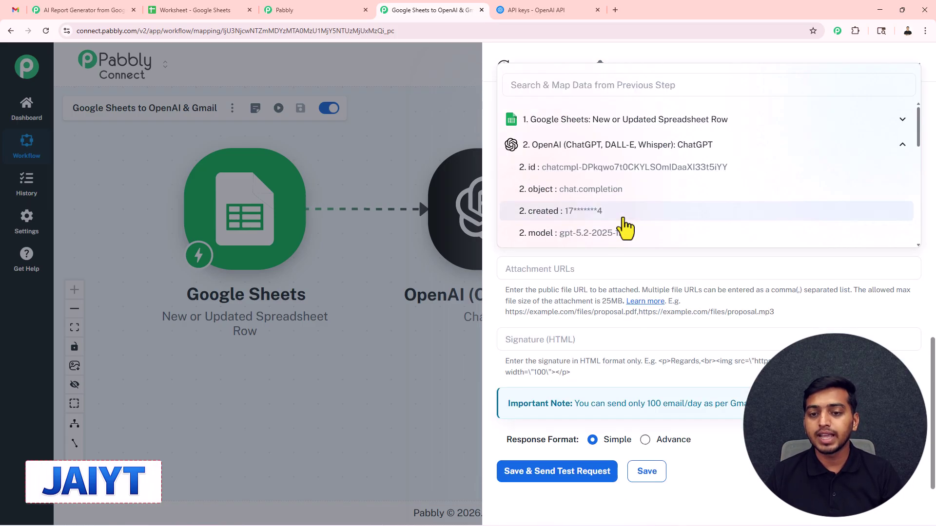
scroll(626, 224, down, 2)
scroll(600, 222, down, 2)
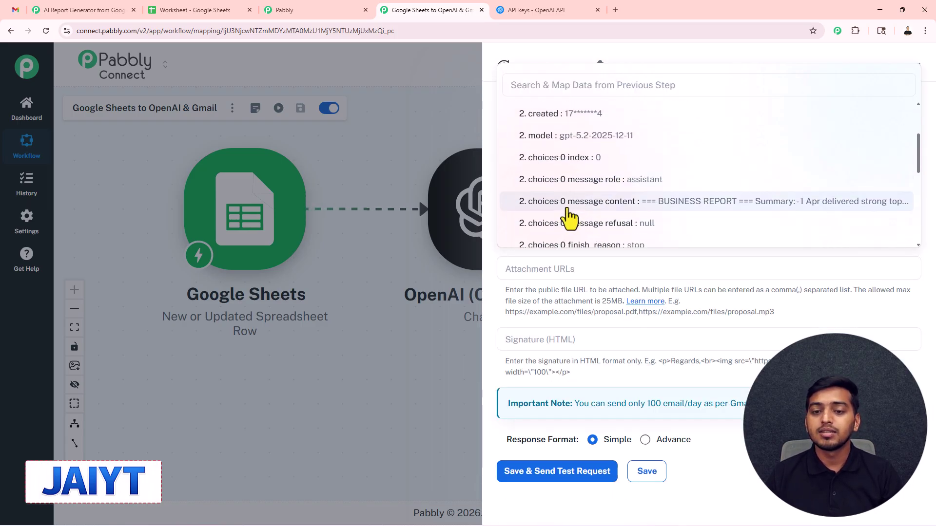
click(658, 210)
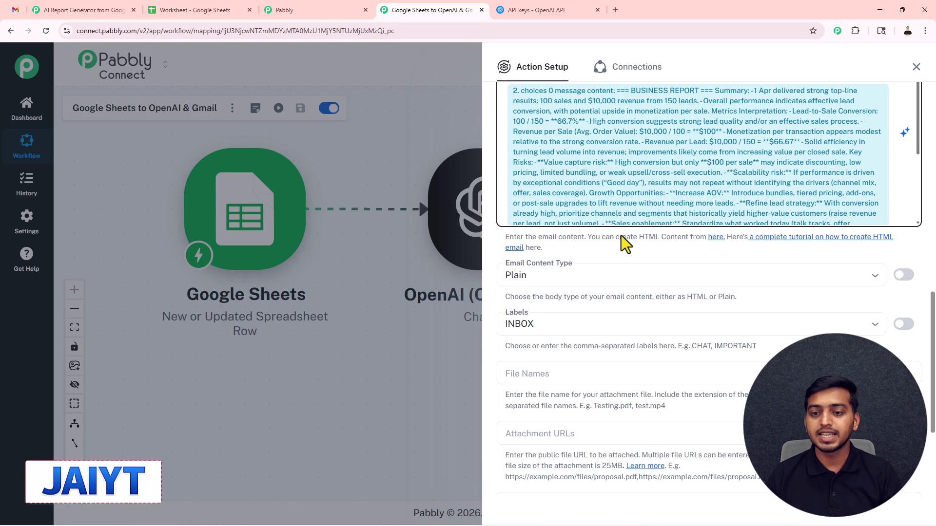
Save the Gmail step and send a test request
scroll(621, 236, up, 5)
scroll(577, 364, down, 3)
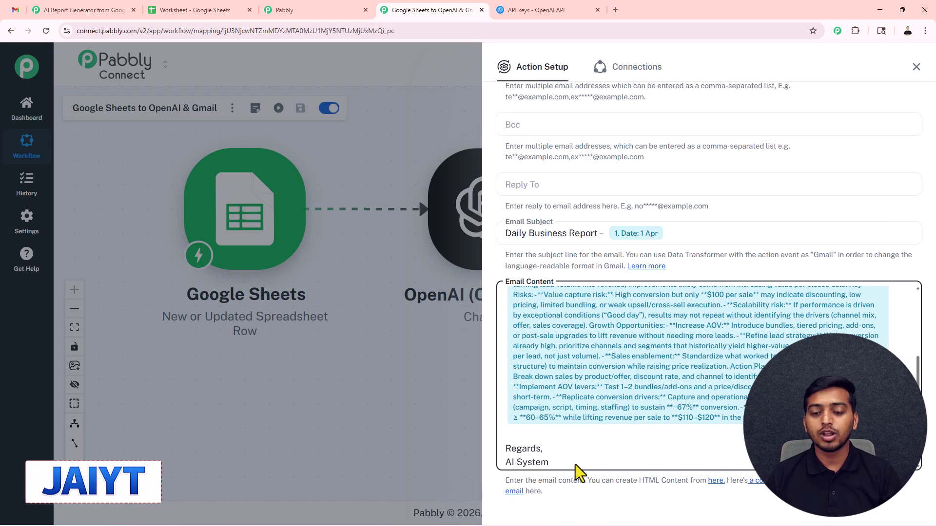
scroll(578, 475, down, 8)
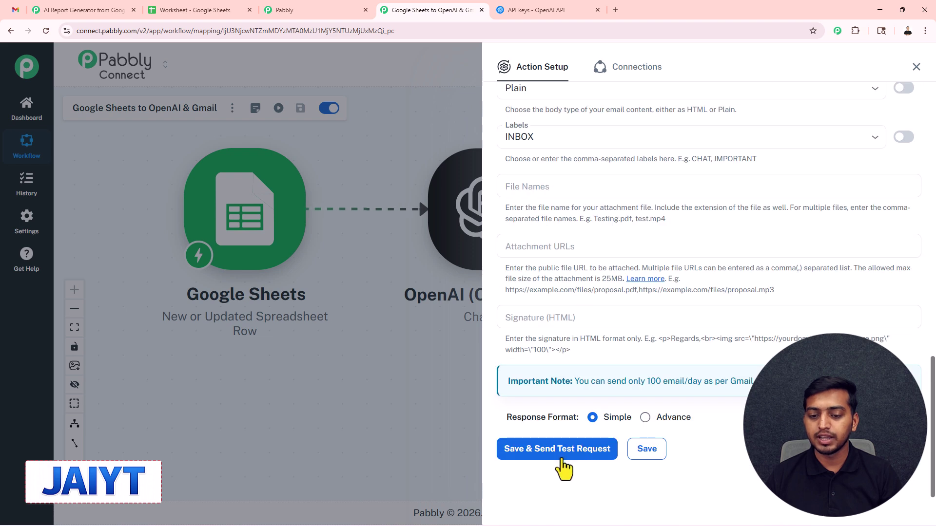
click(564, 453)
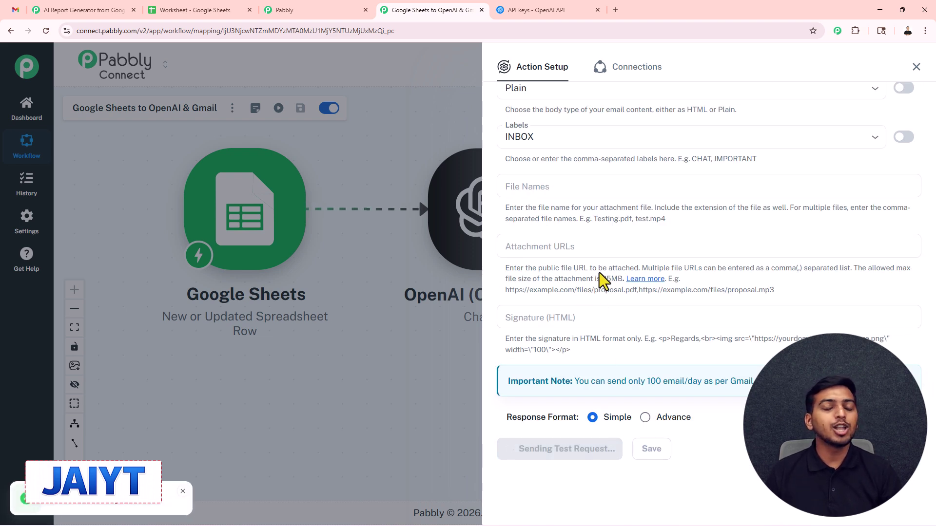
scroll(609, 275, down, 4)
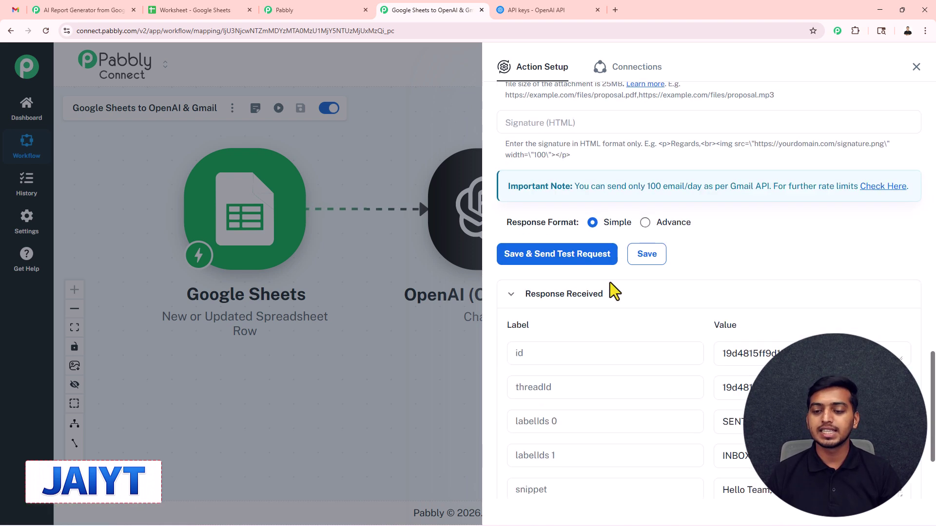
Confirm the newest Daily Business Report email appears in Gmail's Sent folder
click(16, 11)
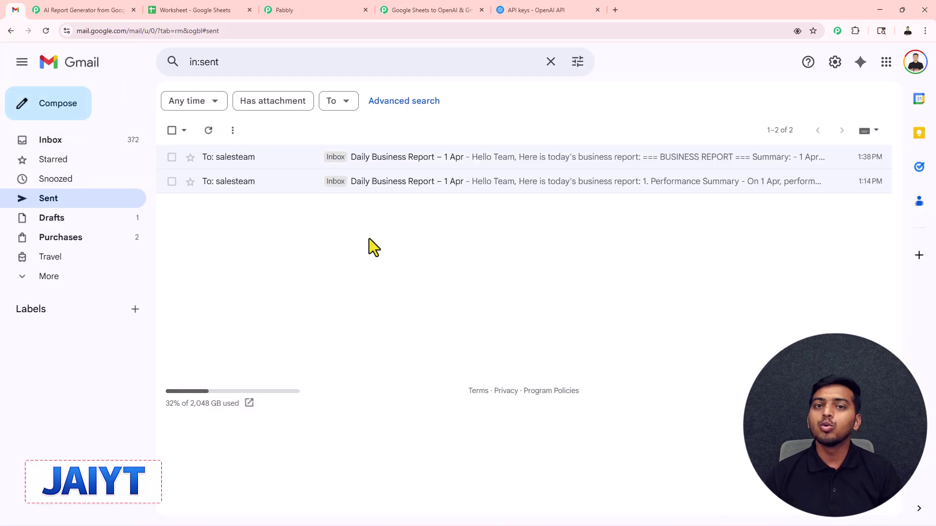
click(423, 158)
scroll(413, 272, down, 4)
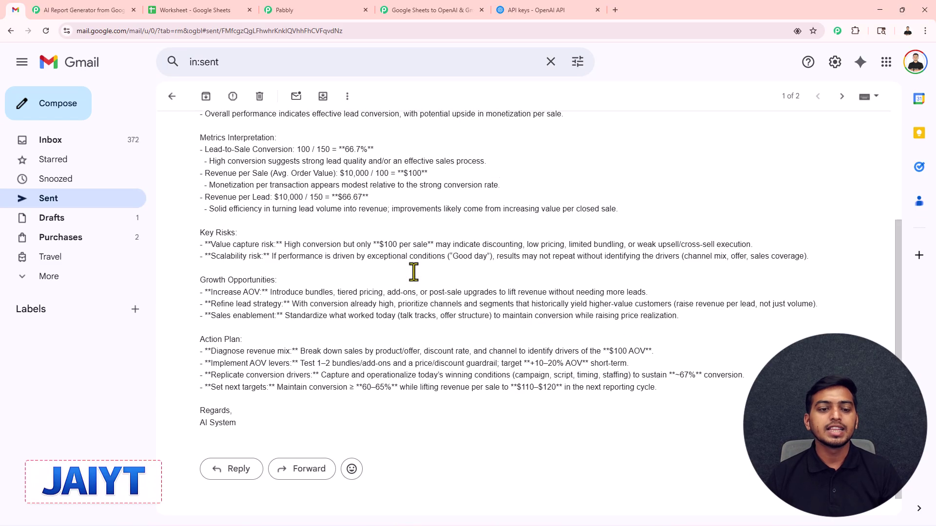
click(426, 9)
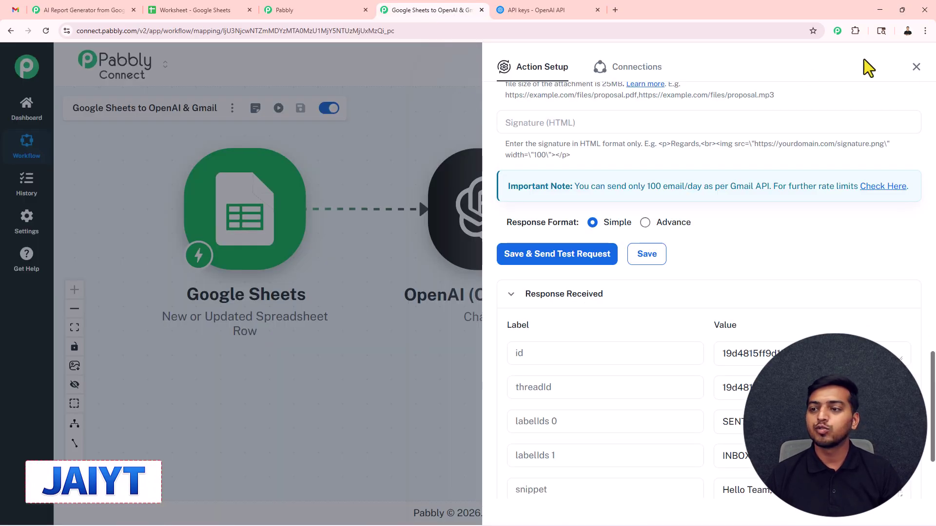
Close the Gmail step's Action Setup panel to view the full workflow
click(914, 65)
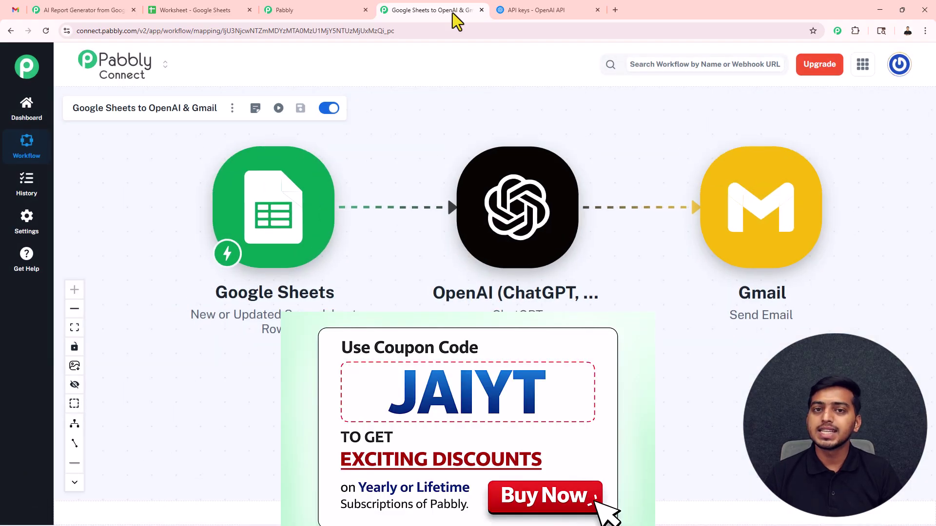